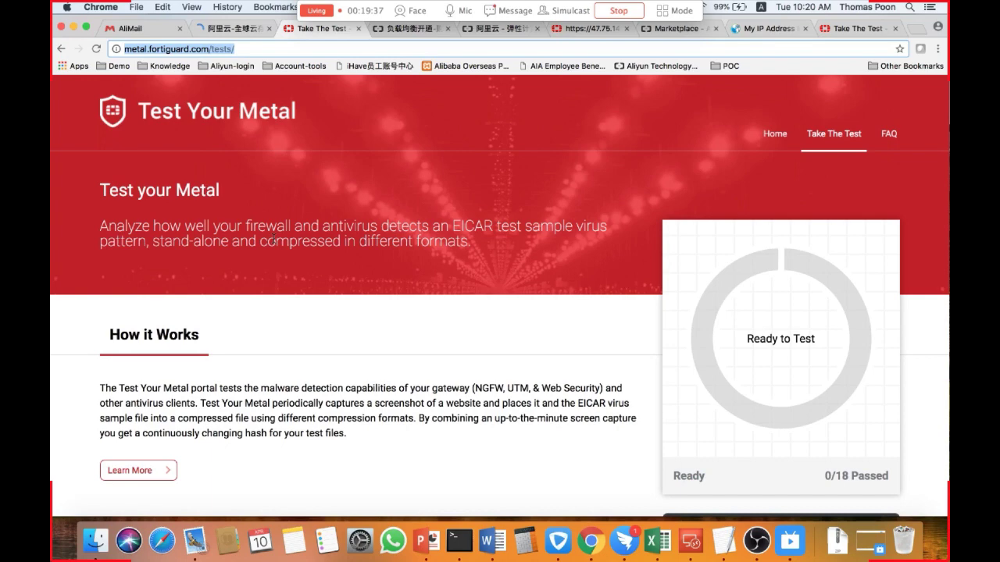
Expand and then collapse the details of the Plain test file case.
scroll(394, 414, "down", 10)
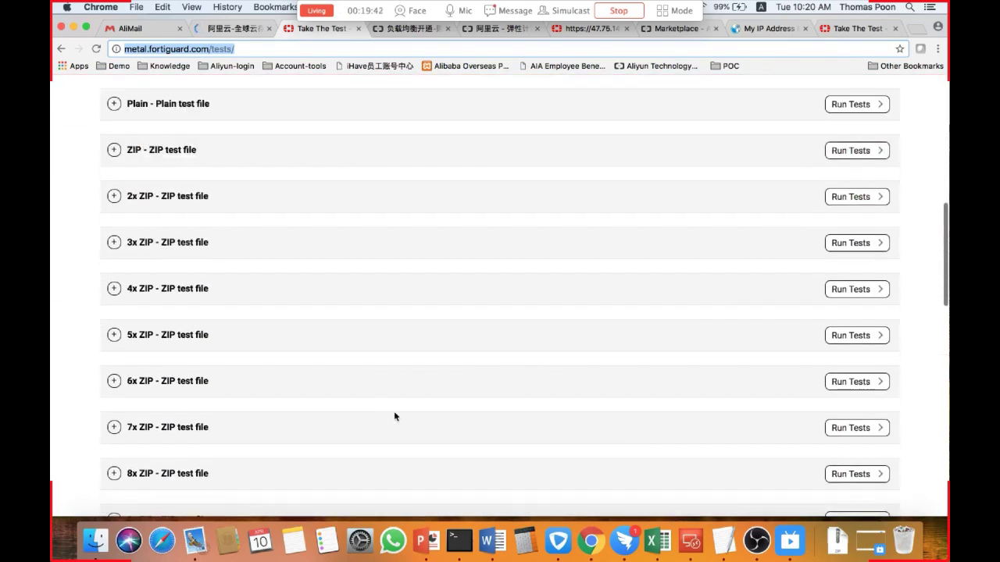
left_click(168, 103)
scroll(168, 204, "up", 1)
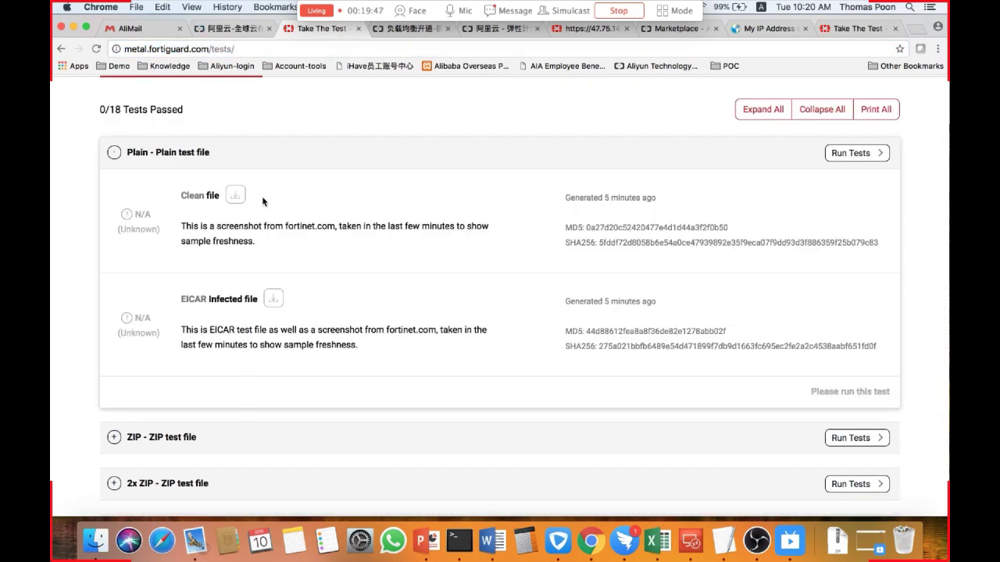
left_click(113, 153)
Run all tests on the Test Your Metal page and follow their progress.
scroll(665, 186, "up", 3)
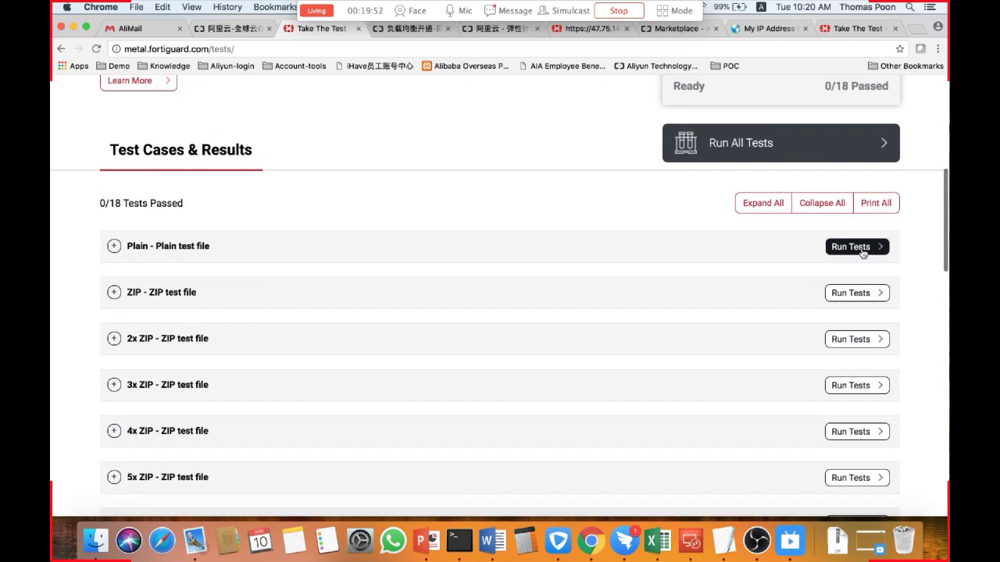
scroll(648, 260, "up", 1)
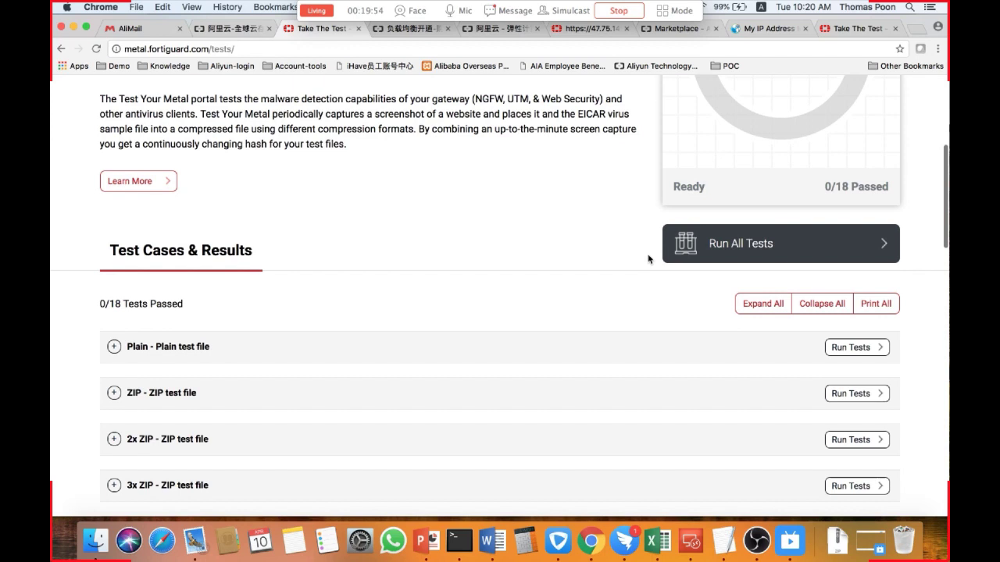
scroll(648, 259, "up", 1)
left_click(770, 310)
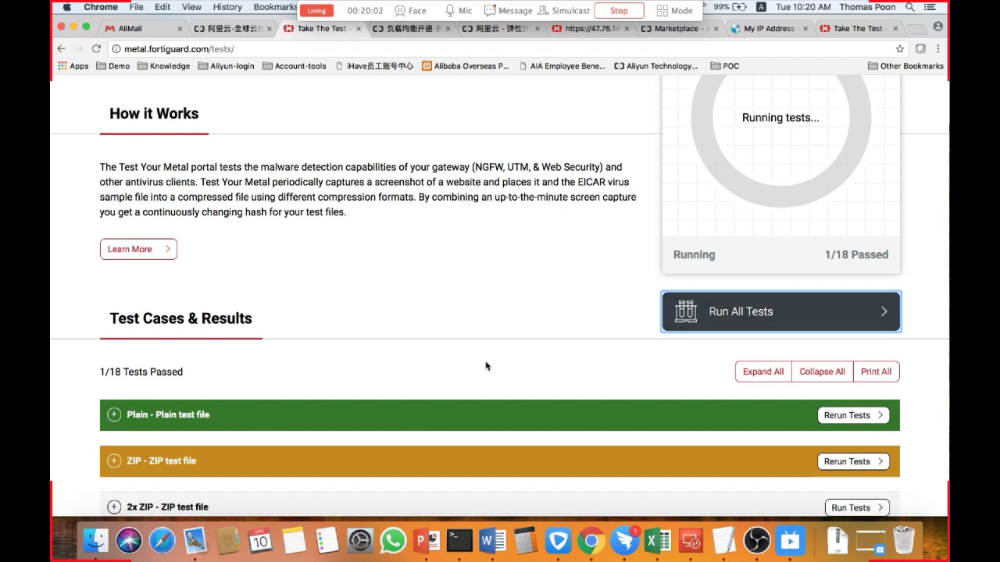
scroll(485, 364, "down", 1)
scroll(424, 367, "up", 1)
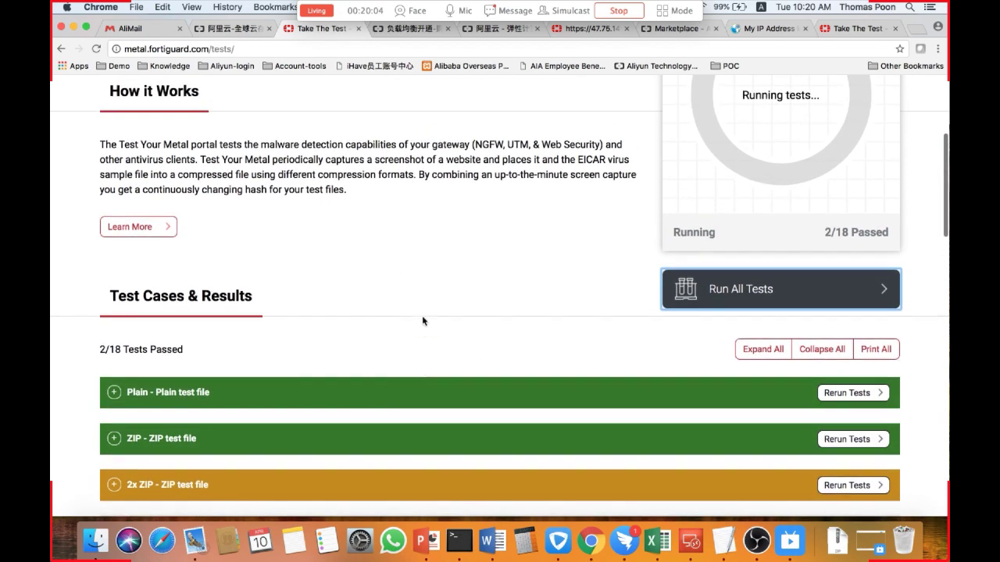
scroll(399, 226, "up", 1)
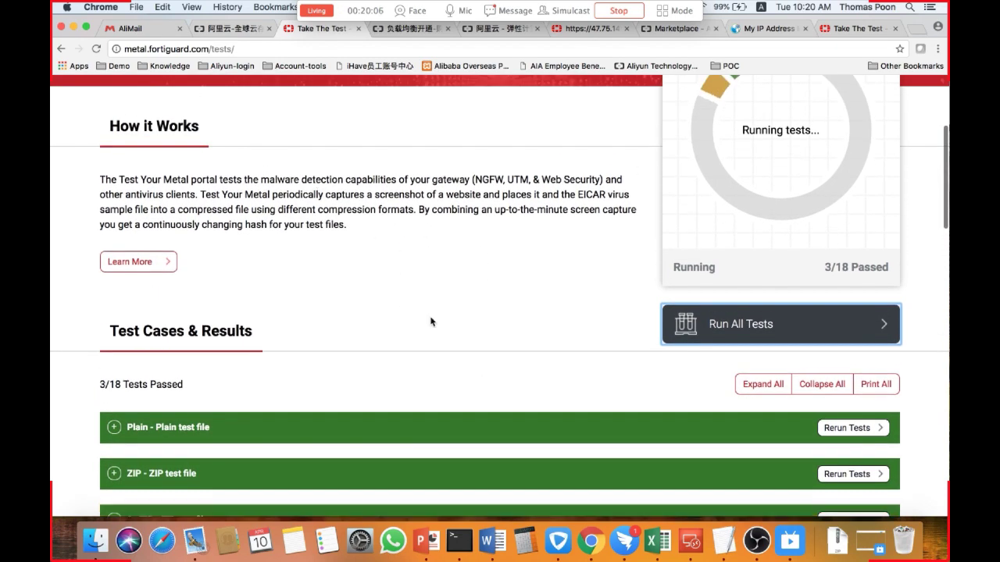
scroll(408, 306, "up", 3)
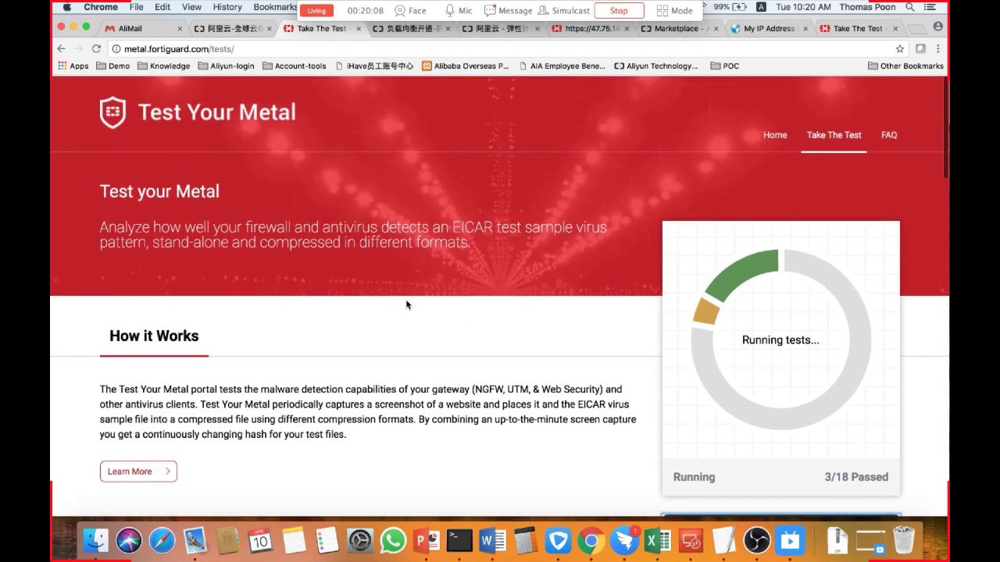
Open the Alibaba Cloud console and switch its language to English.
left_click(239, 30)
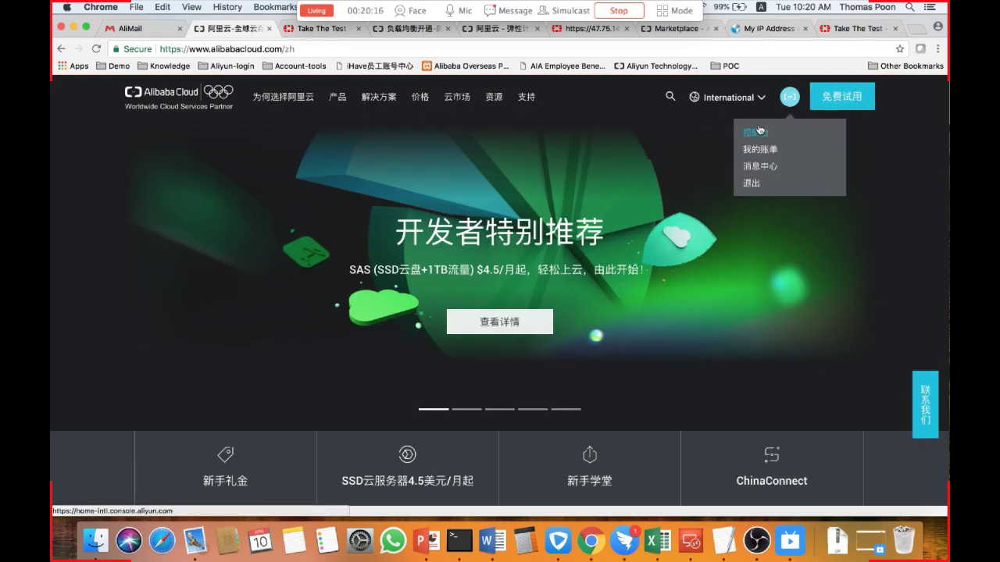
left_click(746, 129)
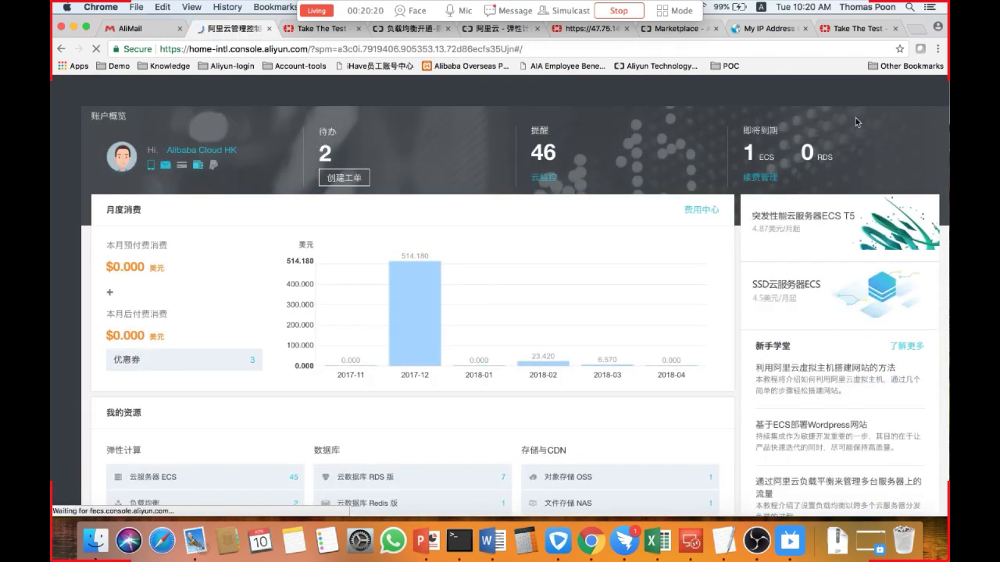
mouse_move(884, 91)
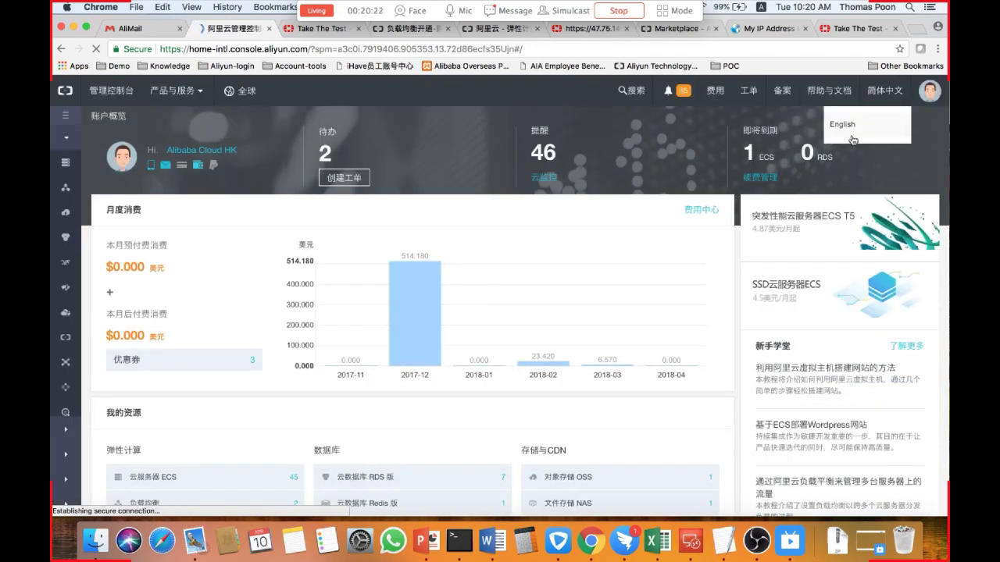
left_click(850, 133)
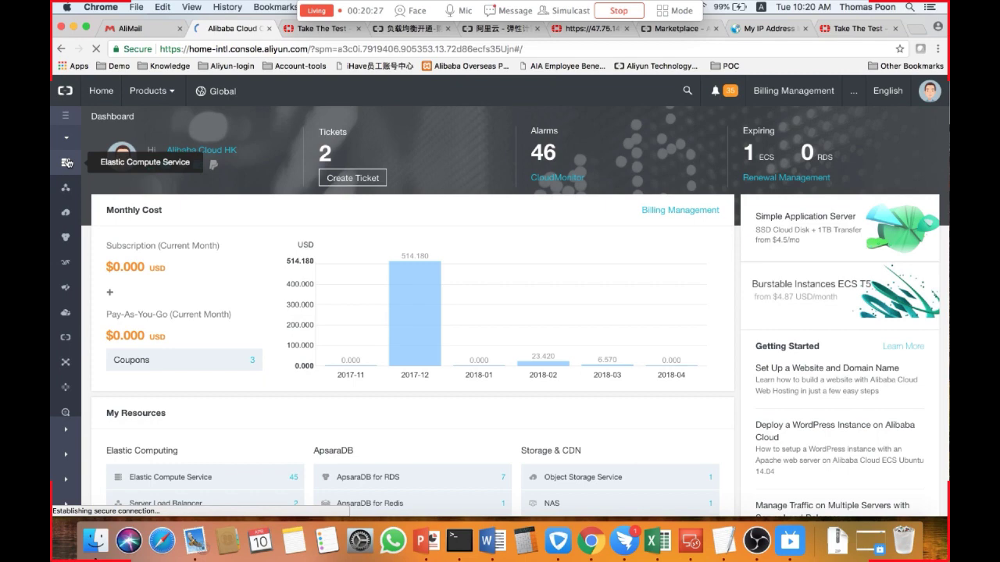
Open the ECS instance list and copy the public IP address of the TP-Sec-sharing-FW instance.
left_click(67, 163)
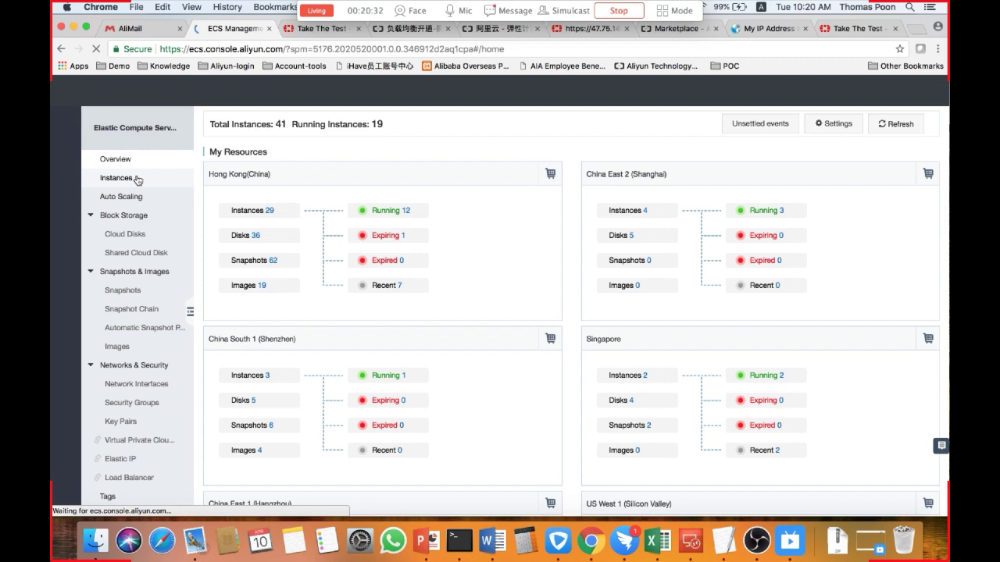
left_click(138, 180)
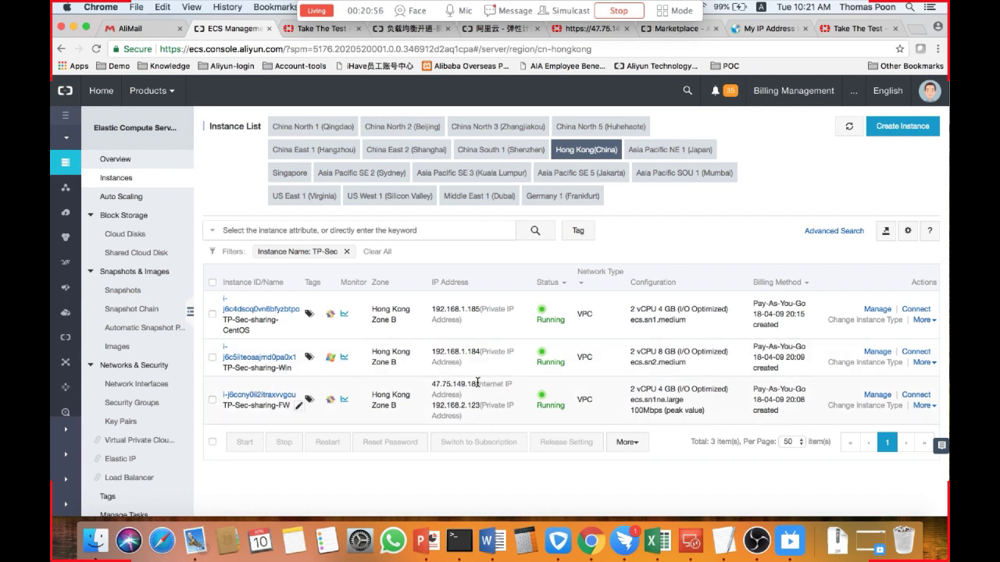
left_click_drag(476, 383, 432, 384)
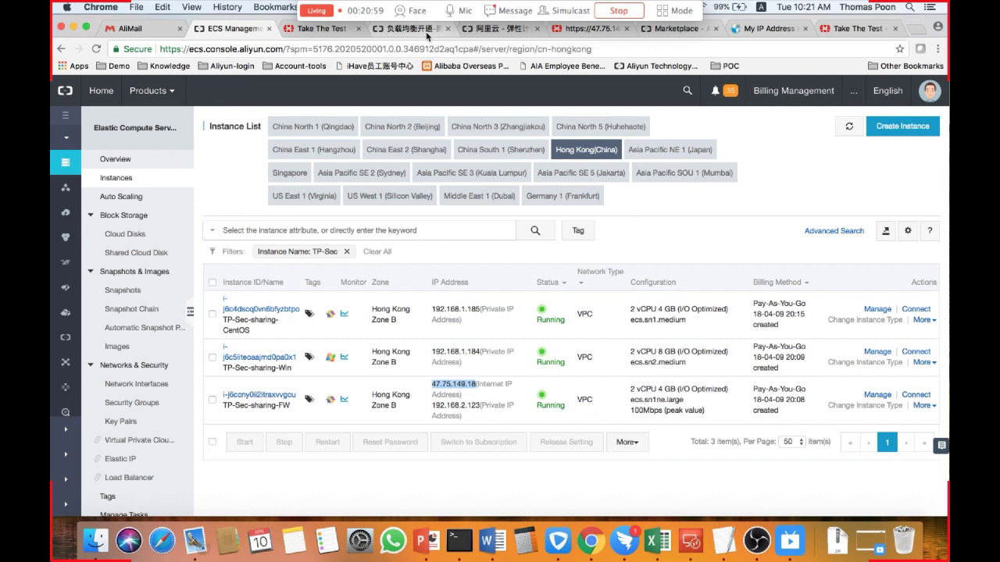
Log in to the FortiGate at that IP as admin with the account password.
left_click(413, 29)
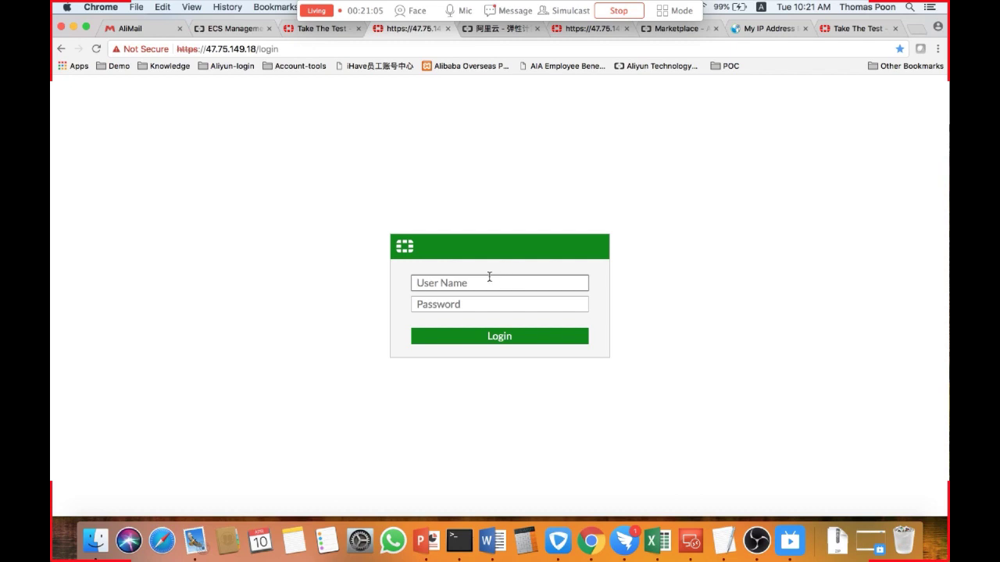
type("admin")
key("Tab")
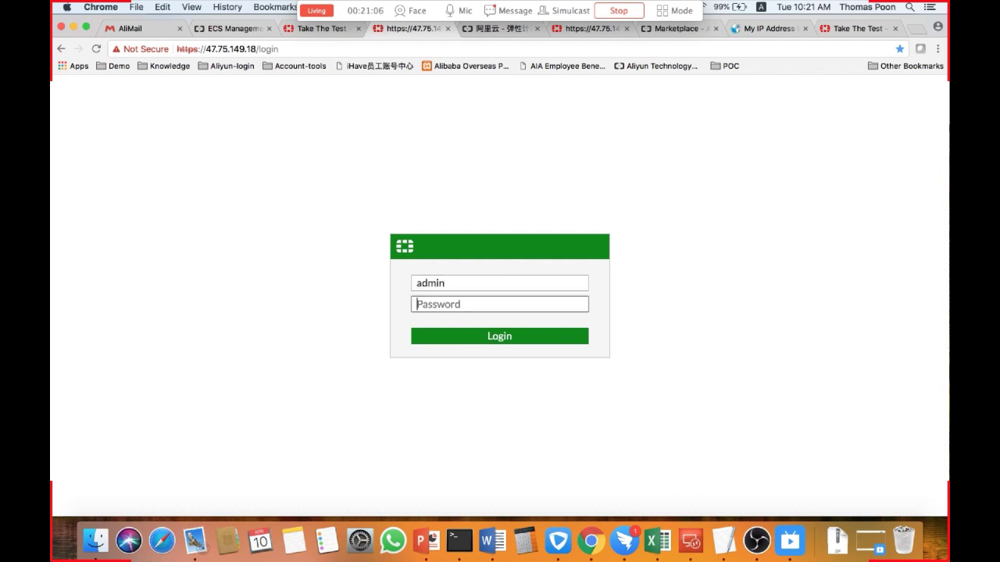
type("********")
key("Return")
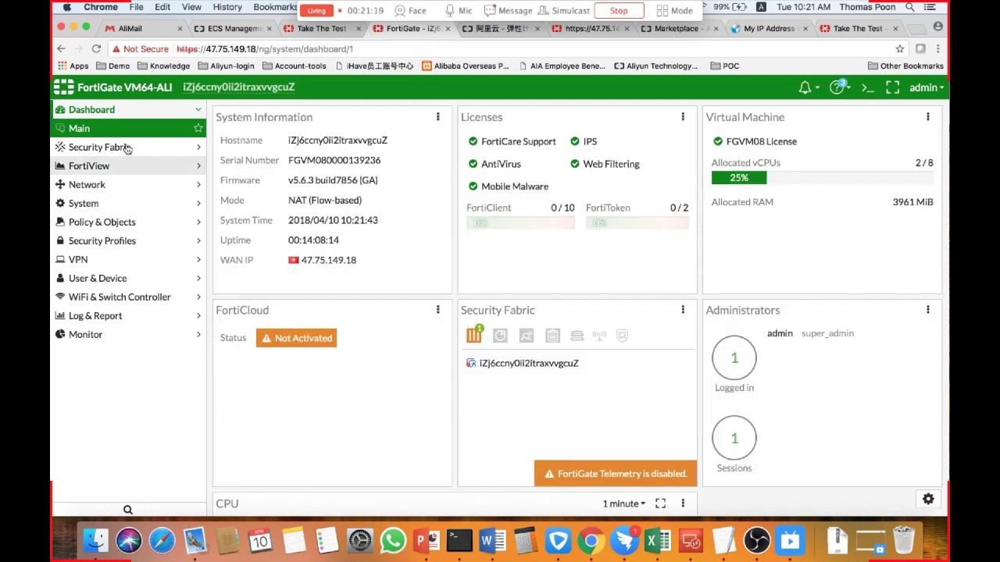
Open the To_internet IPv4 policy for editing and review its security profiles.
left_click(132, 223)
left_click(133, 226)
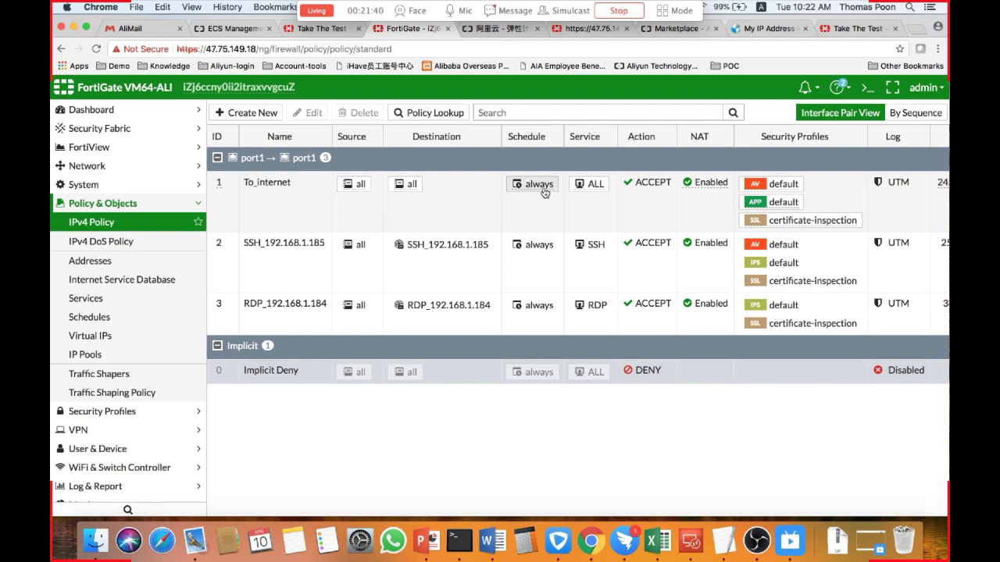
left_click(401, 170)
left_click(310, 111)
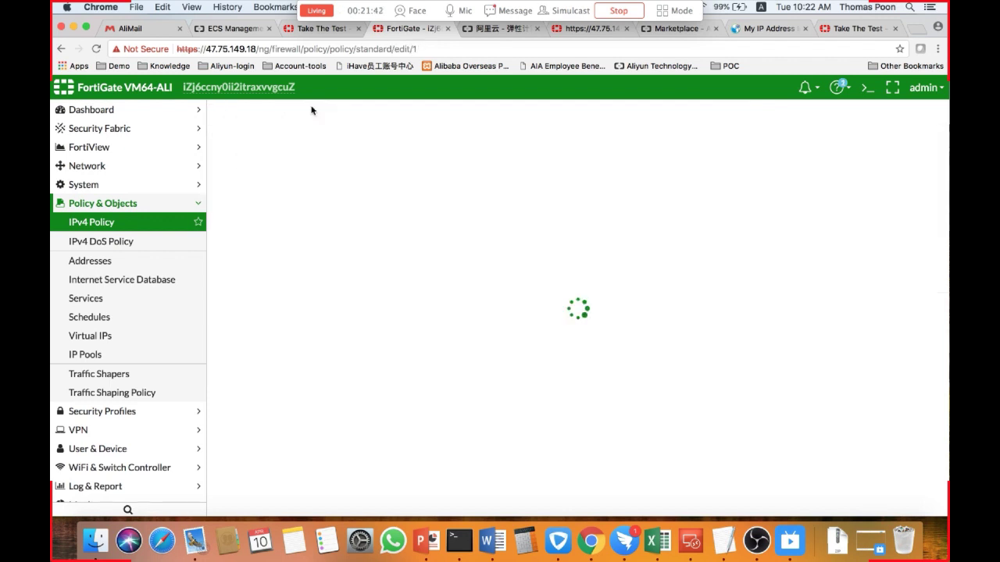
scroll(447, 375, "down", 3)
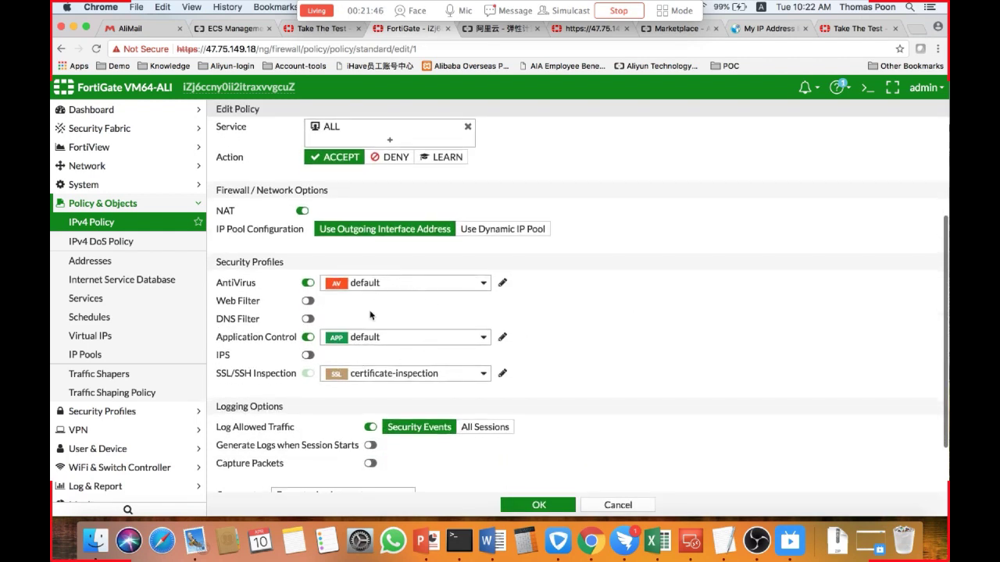
scroll(372, 316, "down", 1)
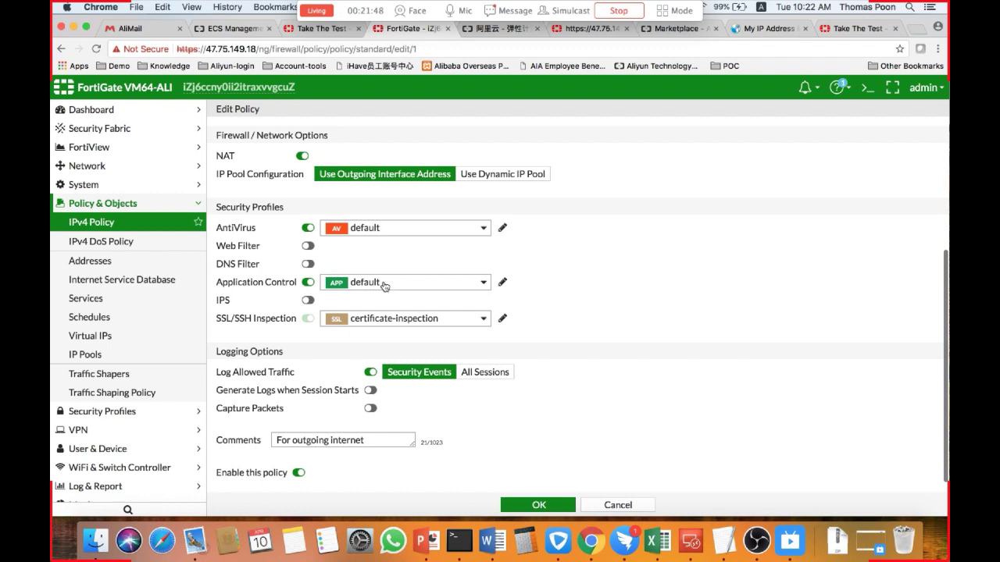
Inspect the policy's default application control profile, including Social.Media actions, and its default antivirus profile.
mouse_move(384, 286)
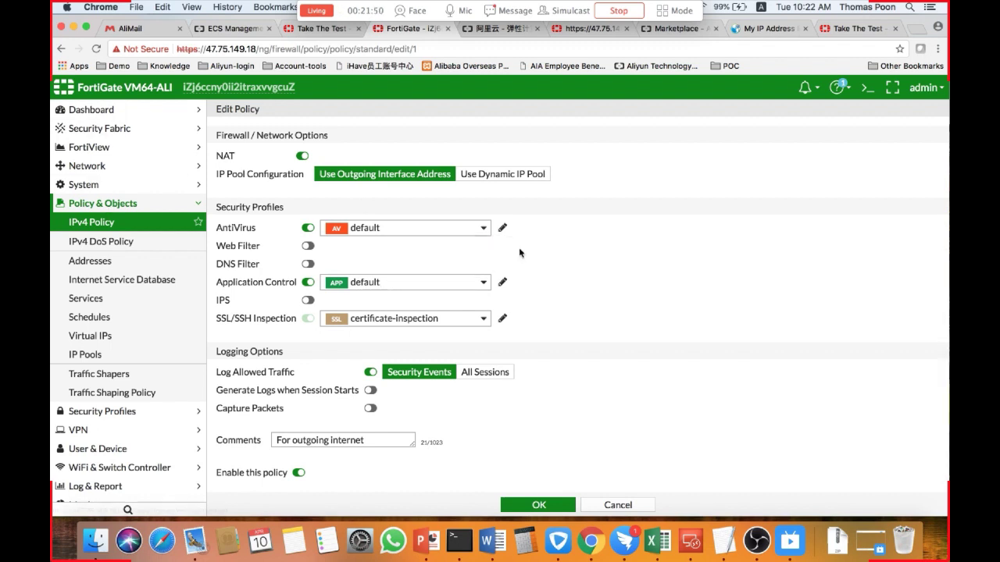
left_click(502, 283)
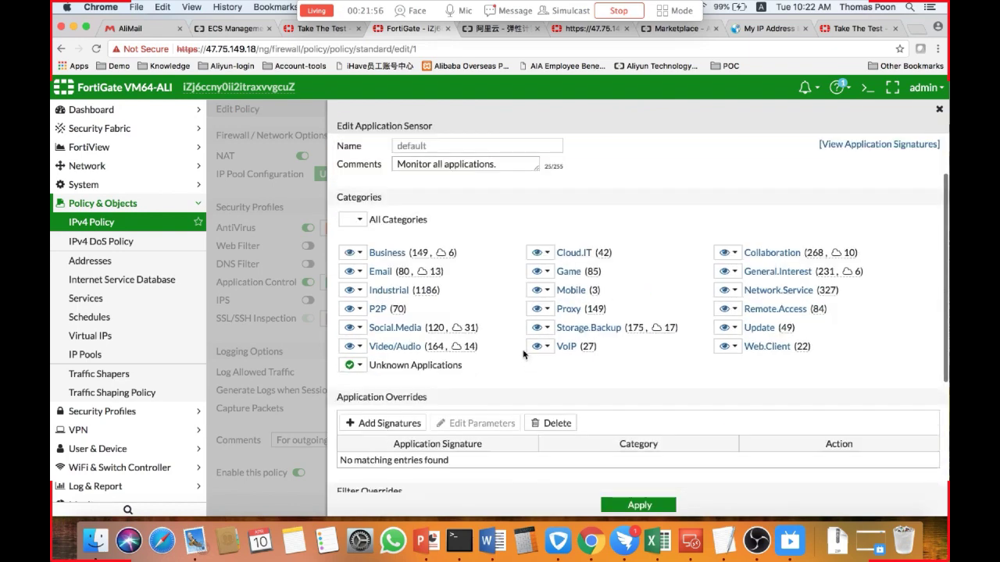
scroll(523, 353, "down", 1)
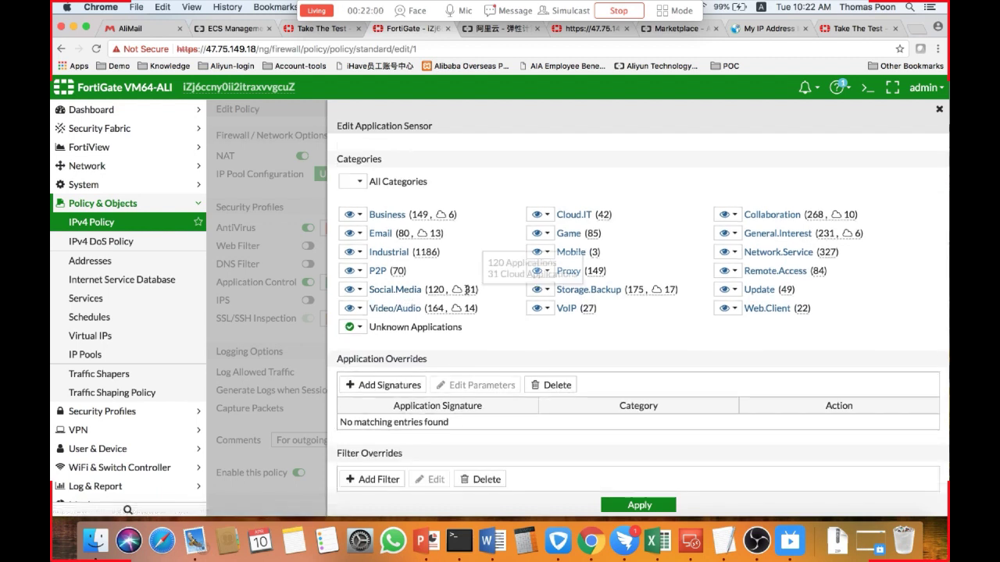
mouse_move(428, 287)
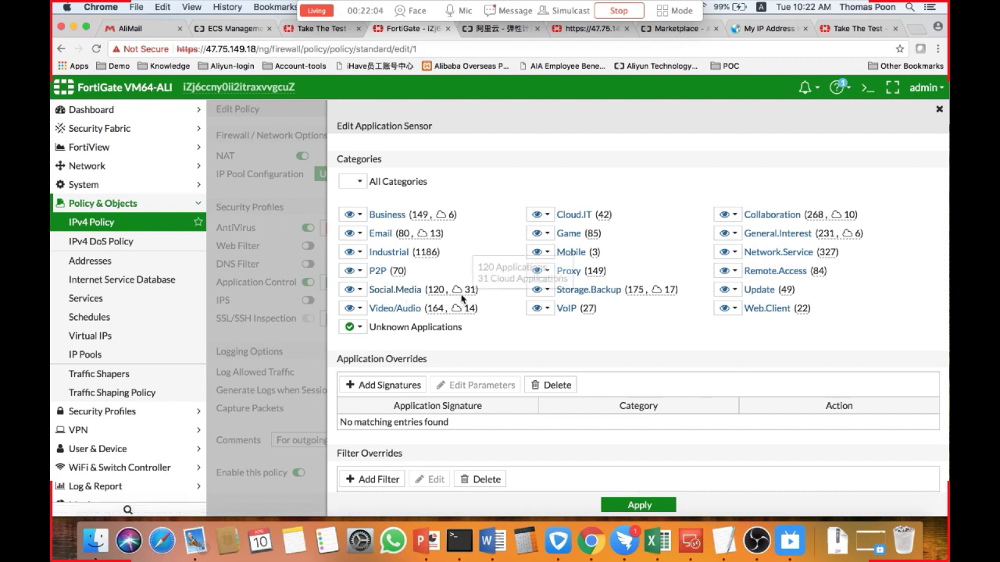
mouse_move(461, 296)
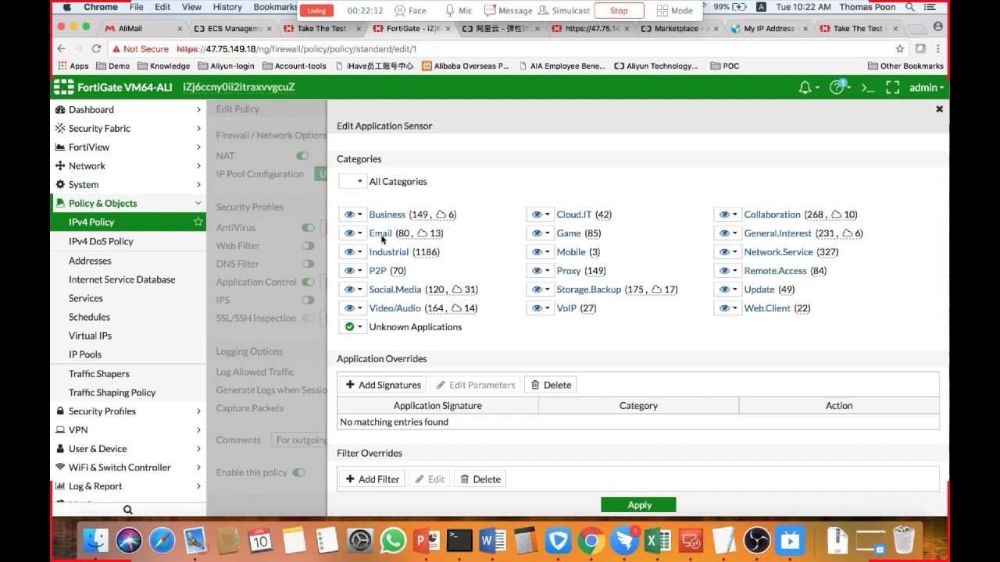
left_click(353, 290)
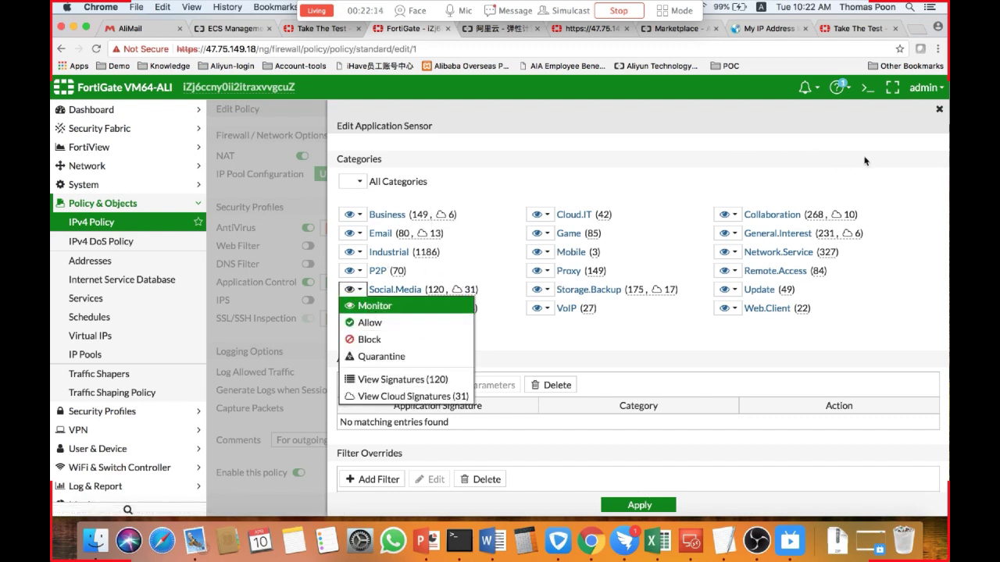
left_click(938, 110)
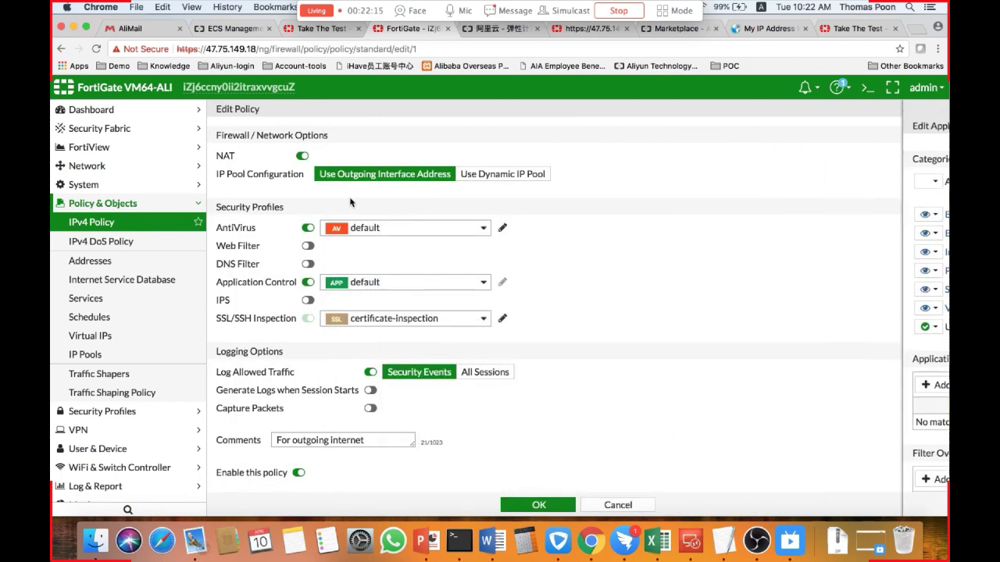
left_click(502, 227)
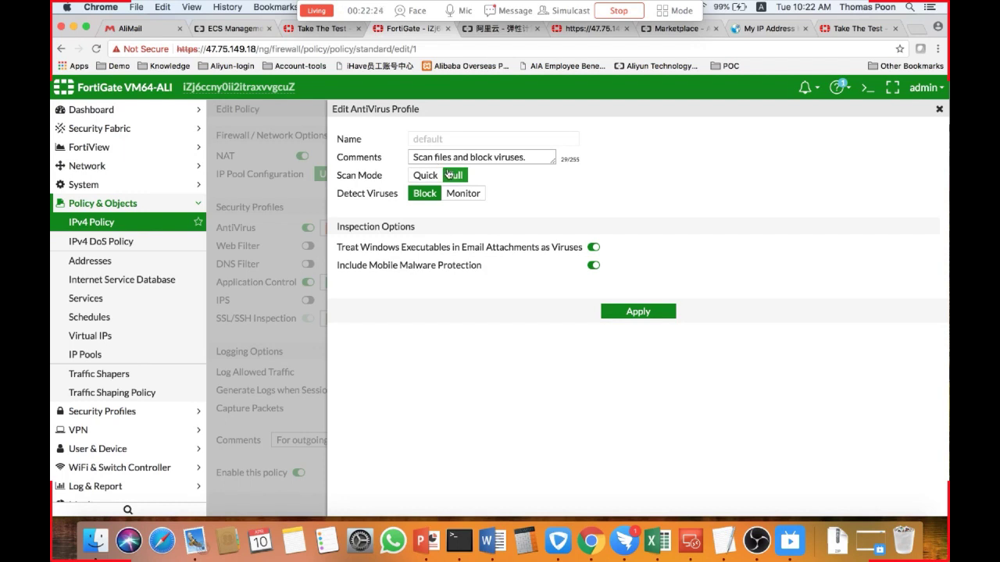
left_click(940, 109)
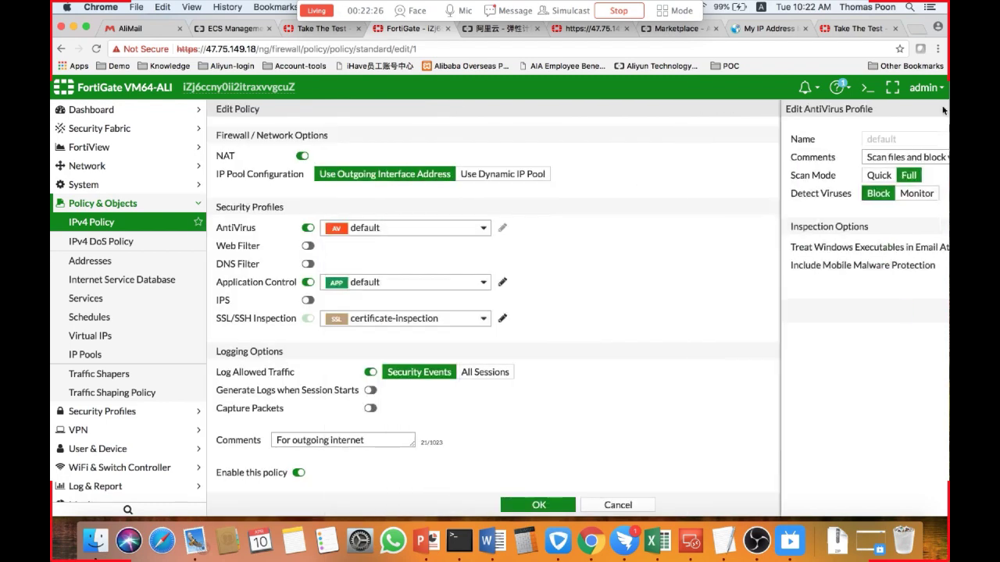
Open the Virtual Private Cloud console and view the details of the TP-FortiVPC network.
left_click(229, 30)
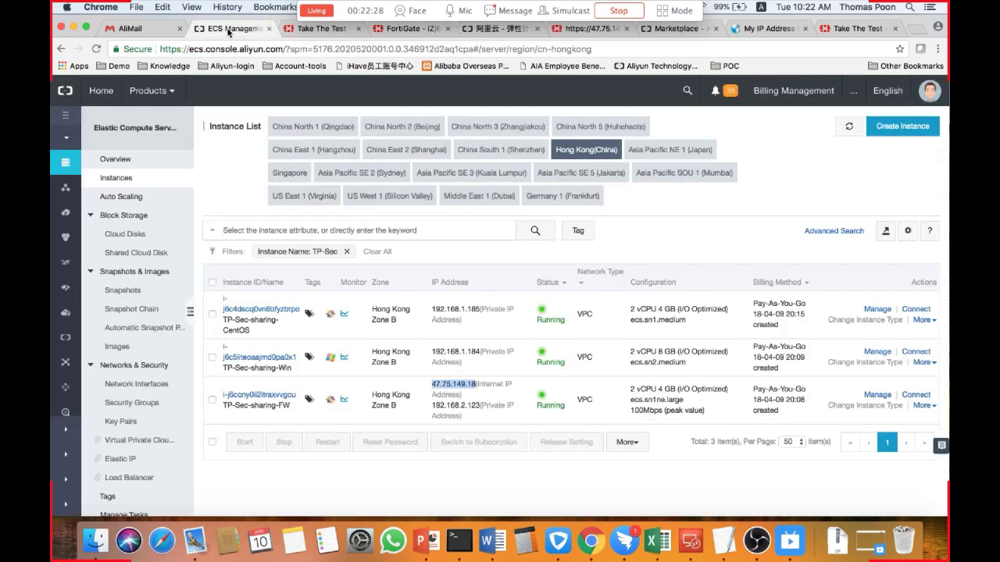
left_click(139, 441)
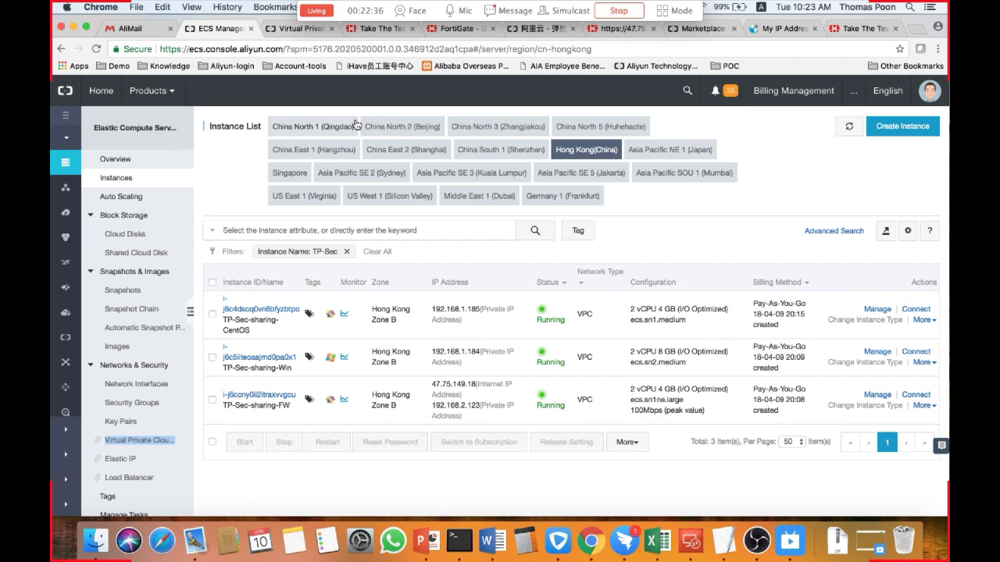
left_click(294, 29)
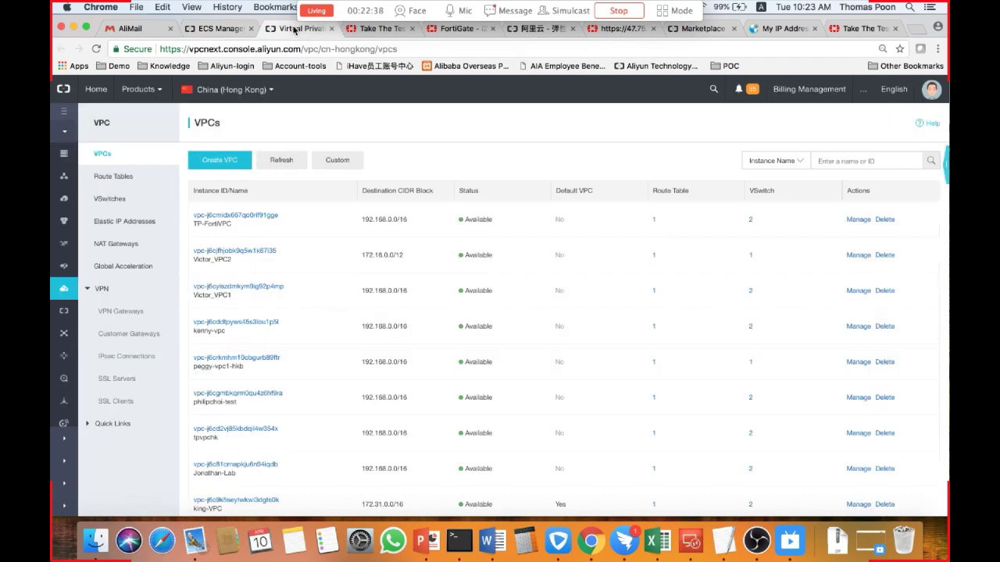
left_click(257, 216)
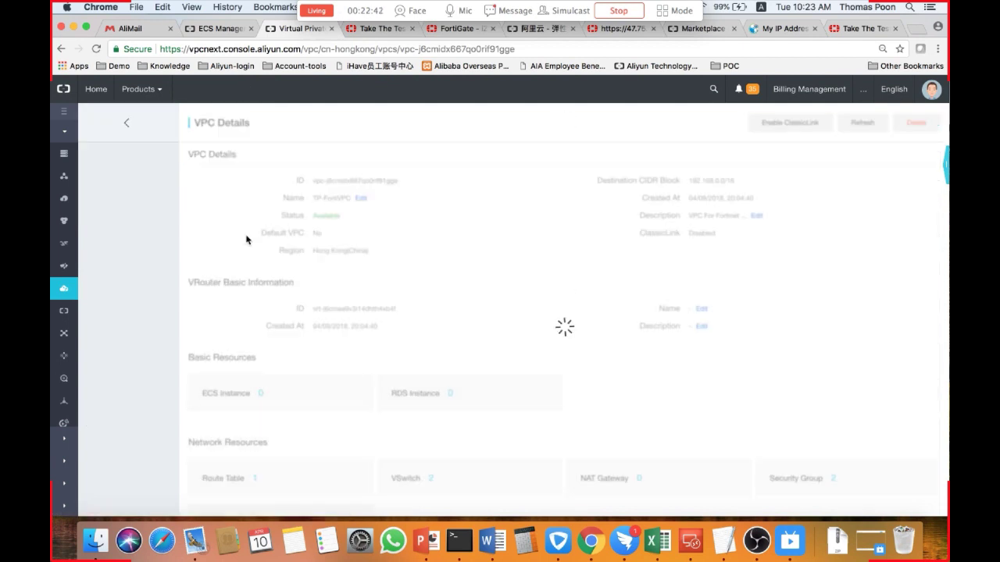
Open the TP-FortiVPC route table and review its entries, including the 0.0.0.0/0 route and the Add Route Entry options.
left_click(254, 480)
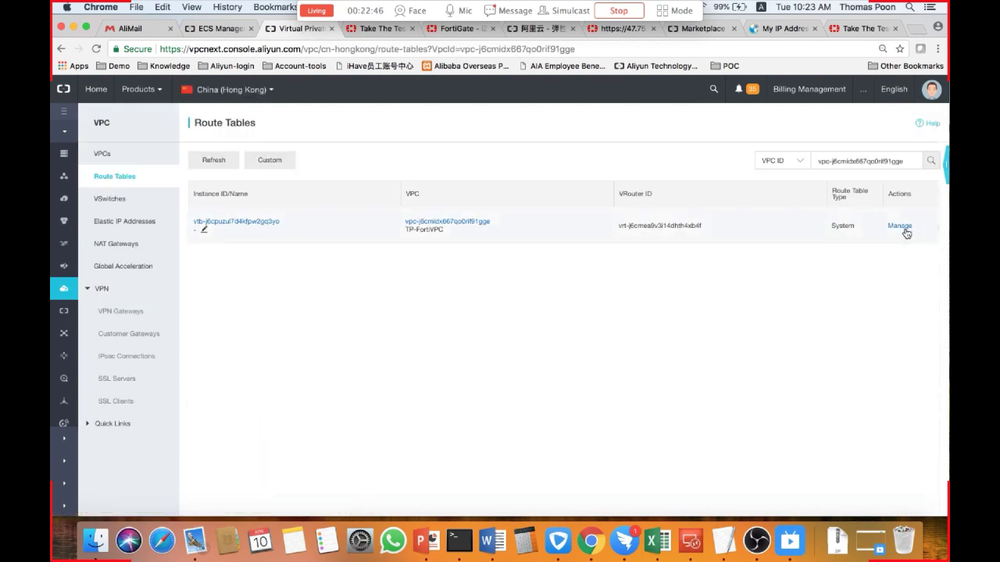
left_click(900, 226)
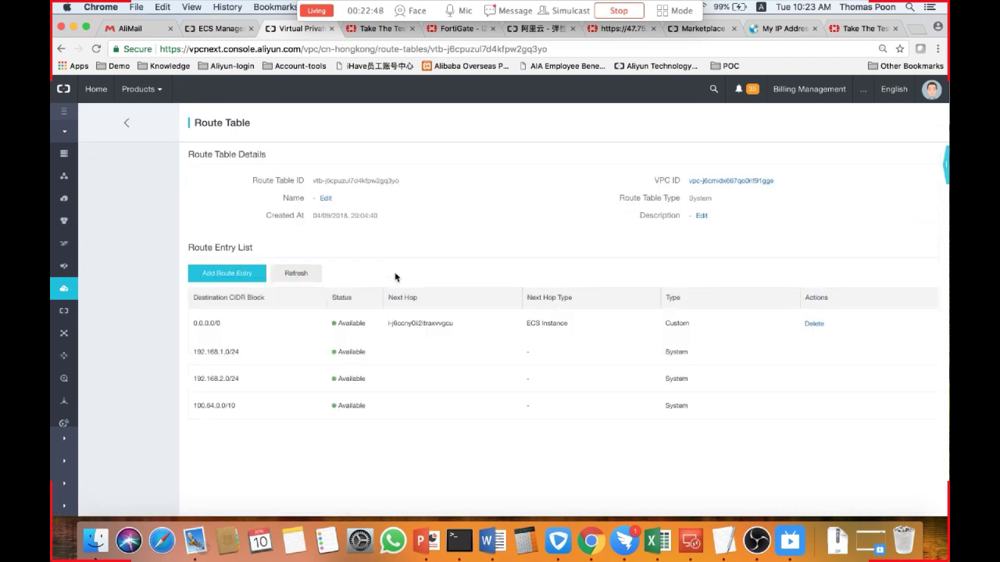
left_click_drag(222, 323, 196, 322)
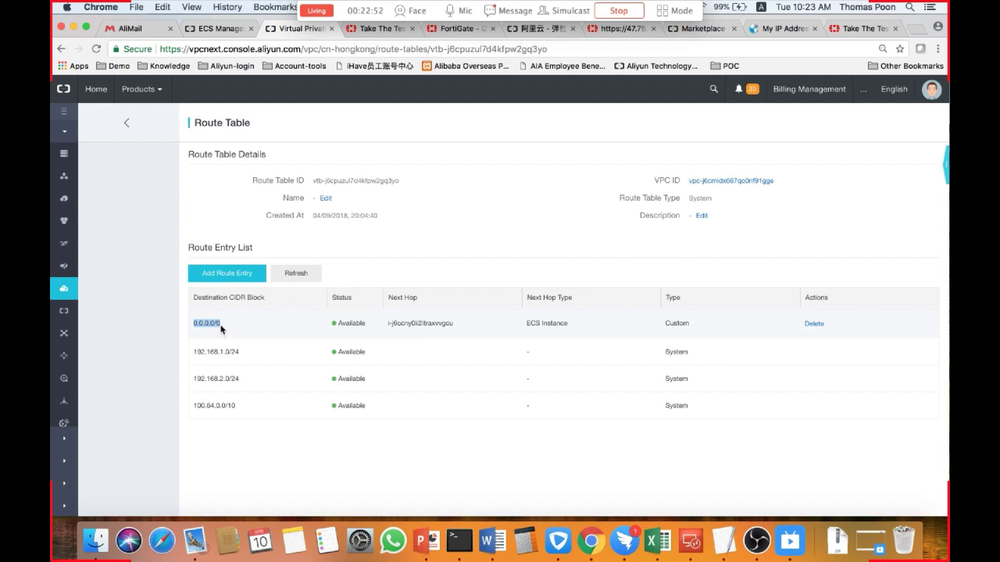
left_click(472, 328)
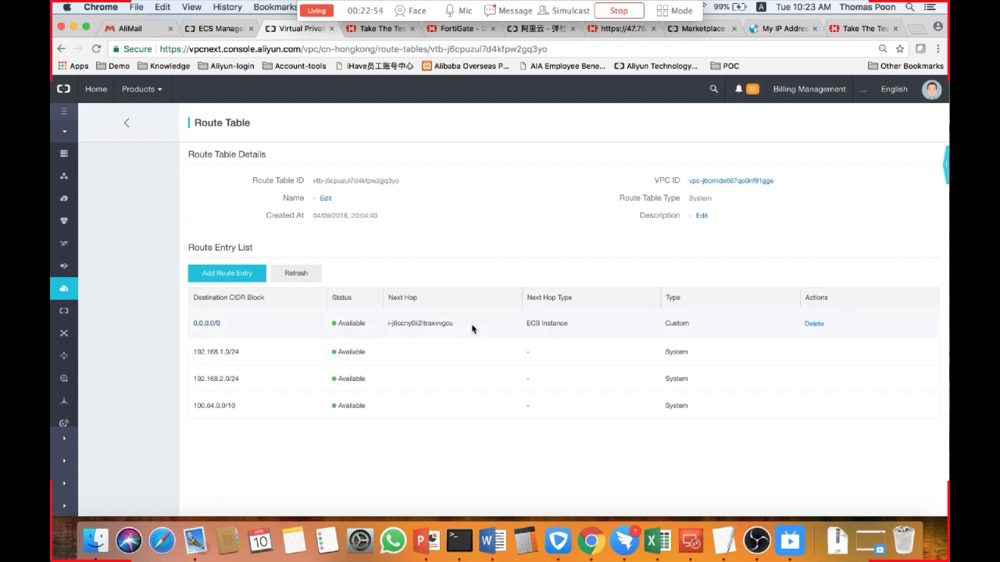
left_click(231, 274)
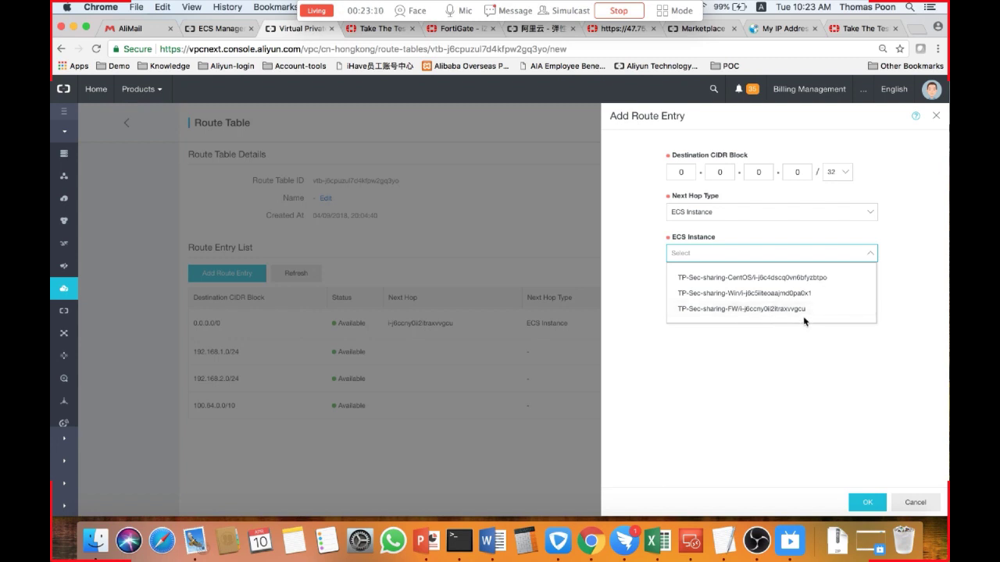
left_click(913, 503)
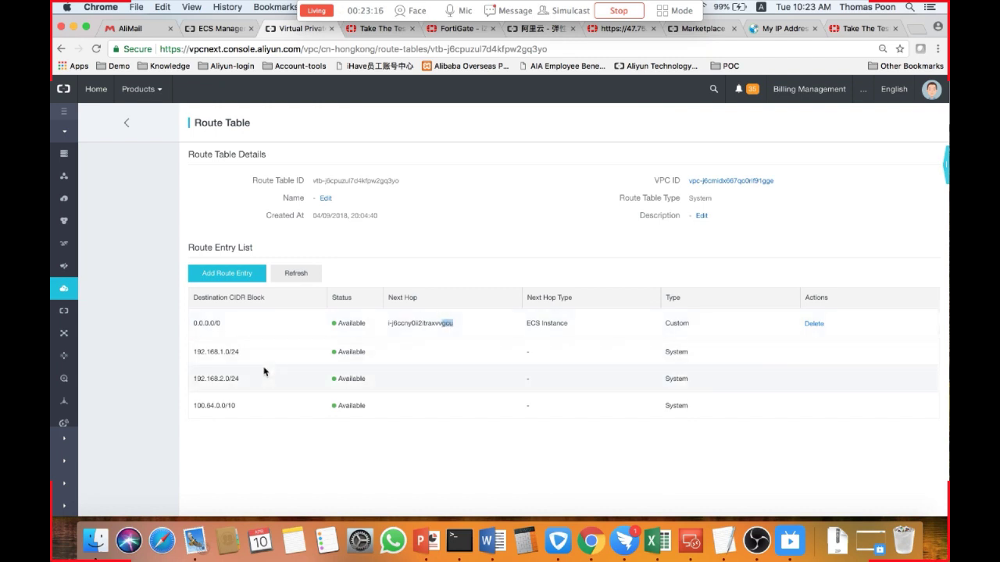
Switch to the Test Your Metal portal and scroll to its current test results.
left_click(130, 123)
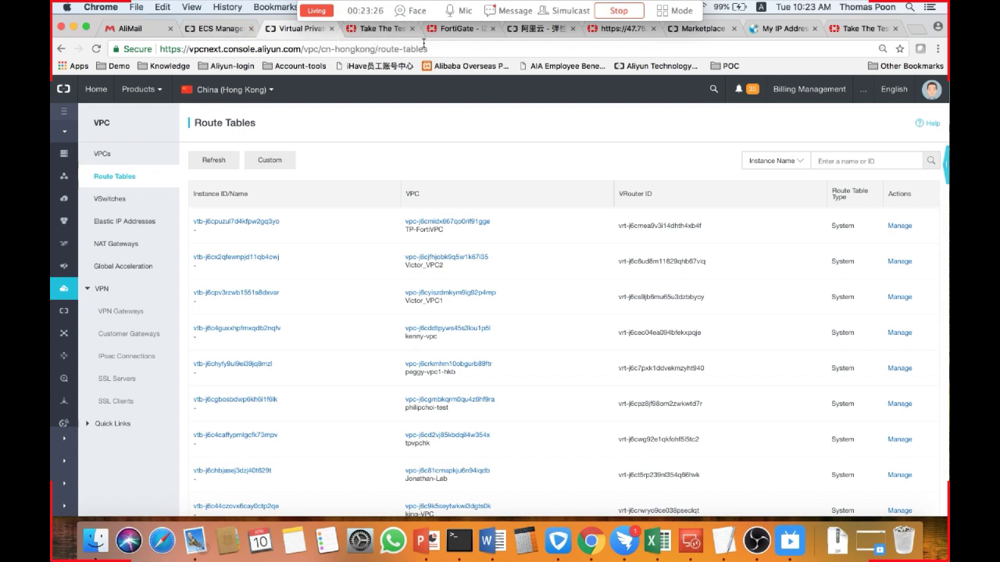
left_click(381, 31)
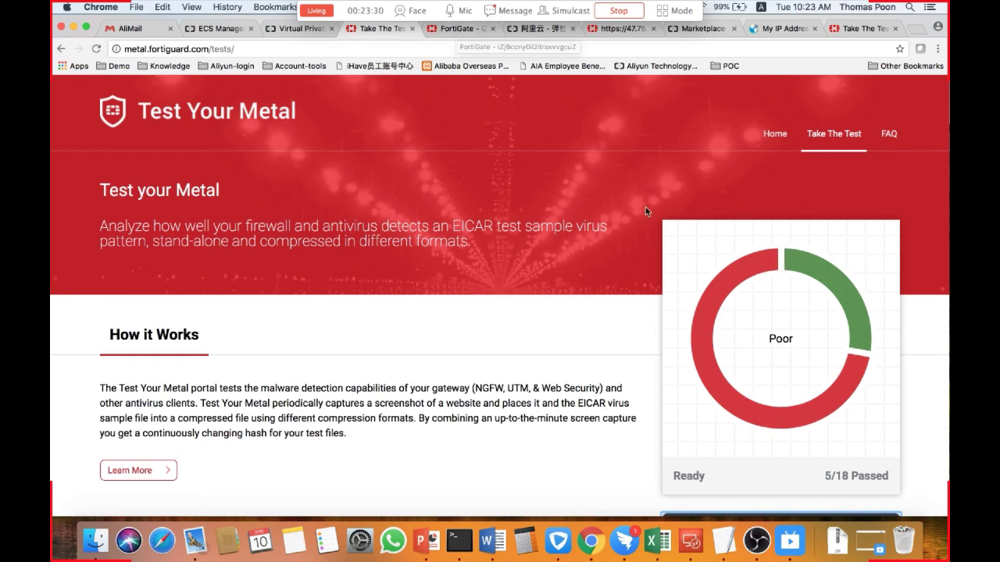
scroll(622, 348, "down", 3)
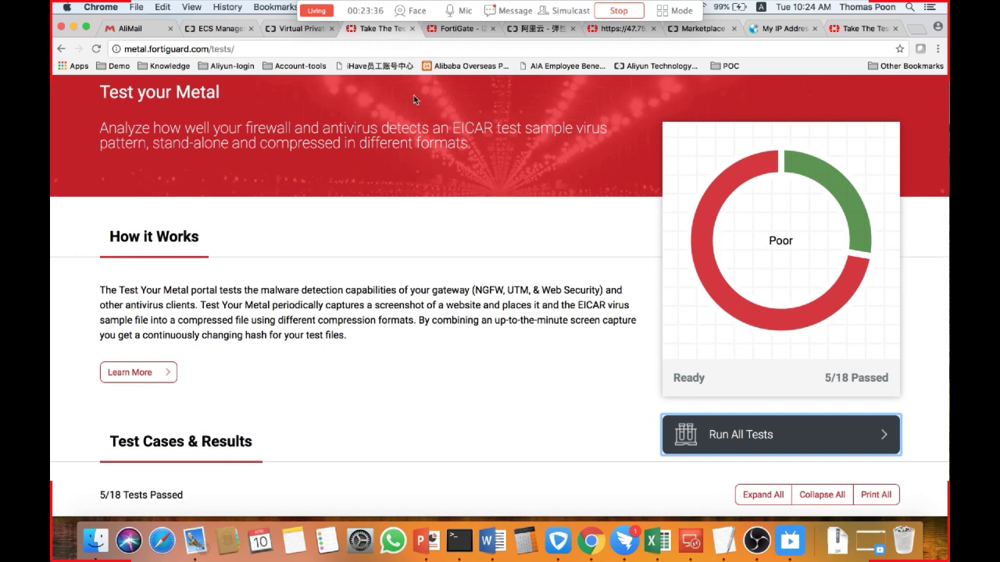
Open the RDP_192.168.1.184 IPv4 policy on the FortiGate for editing.
left_click(453, 30)
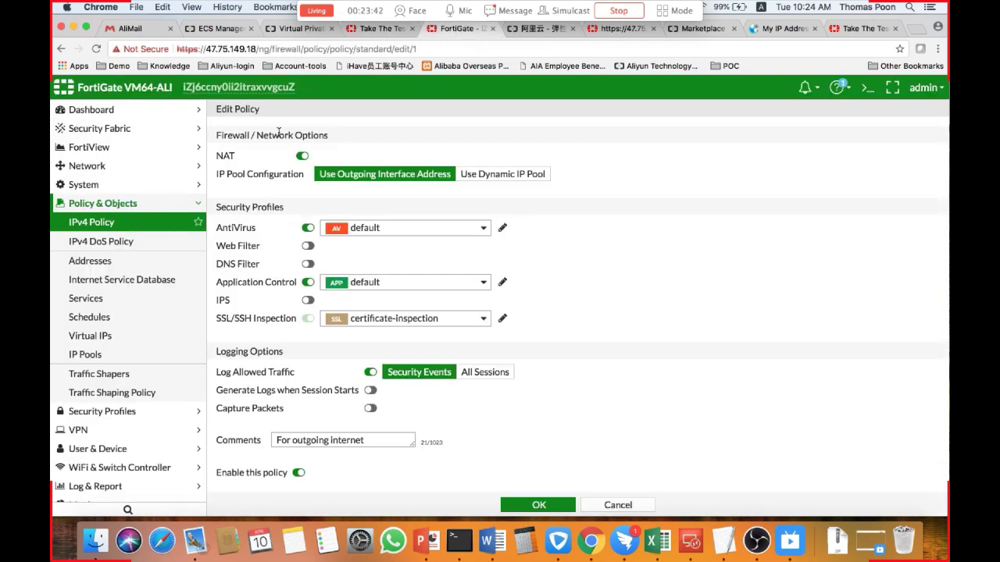
left_click(118, 223)
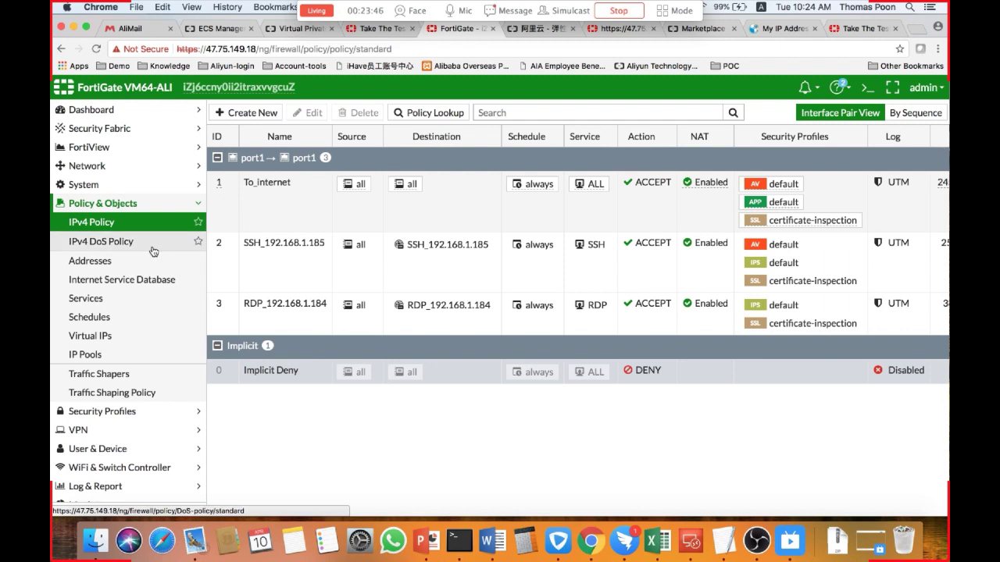
left_click(287, 318)
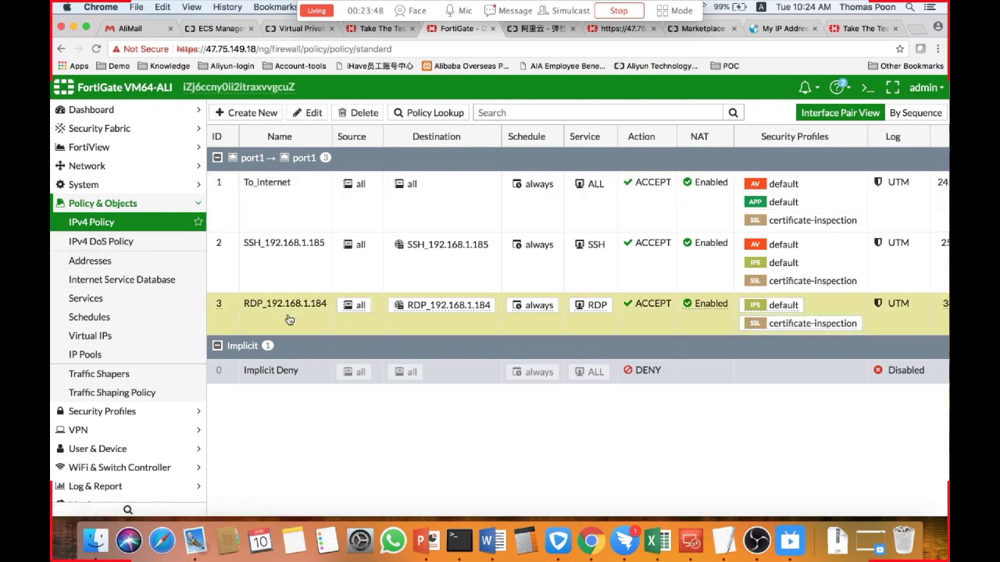
left_click(310, 114)
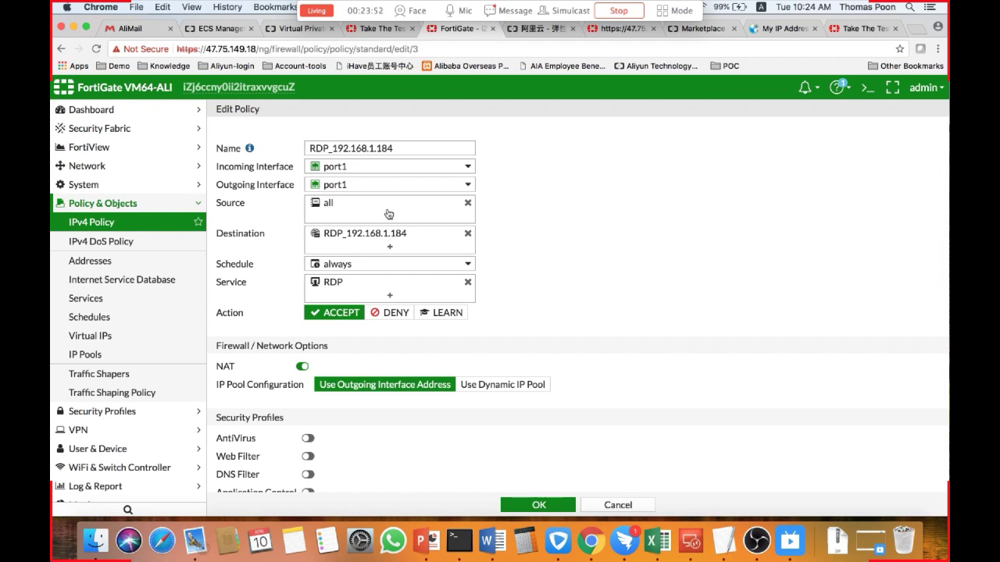
Compare the RDP policy's name address with the Windows instance's private IP in the ECS instance list.
left_click_drag(400, 148, 334, 148)
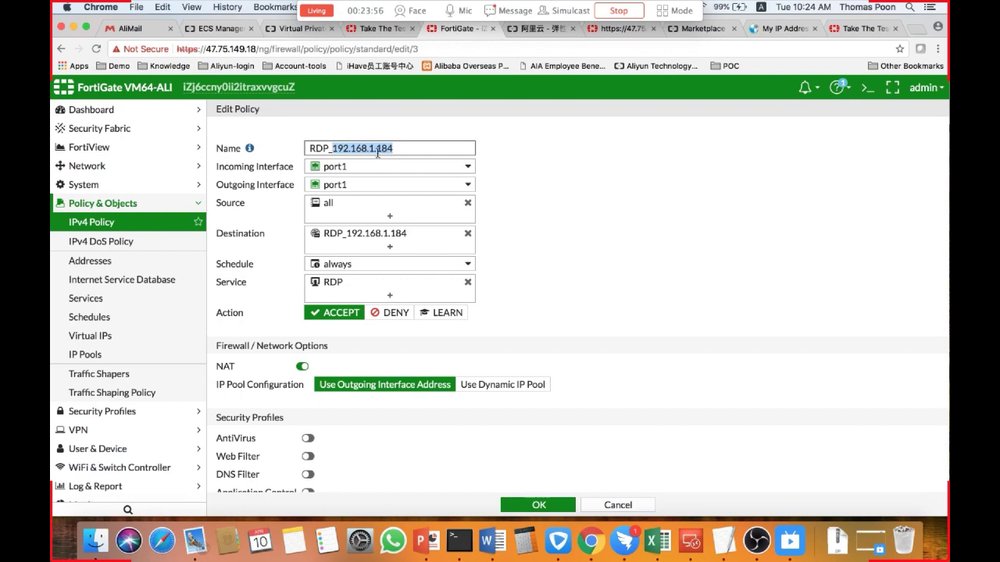
left_click(212, 29)
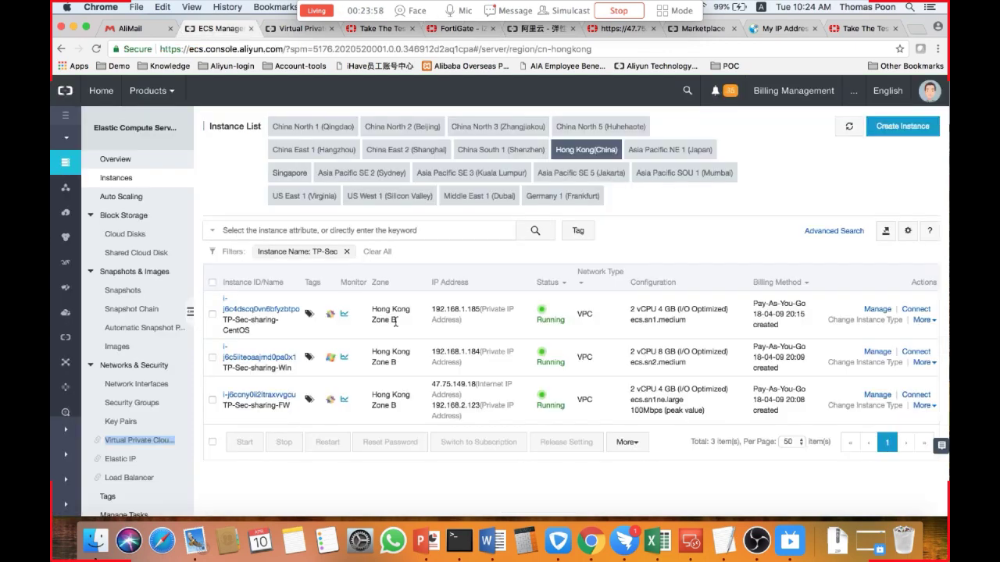
left_click_drag(481, 352, 431, 352)
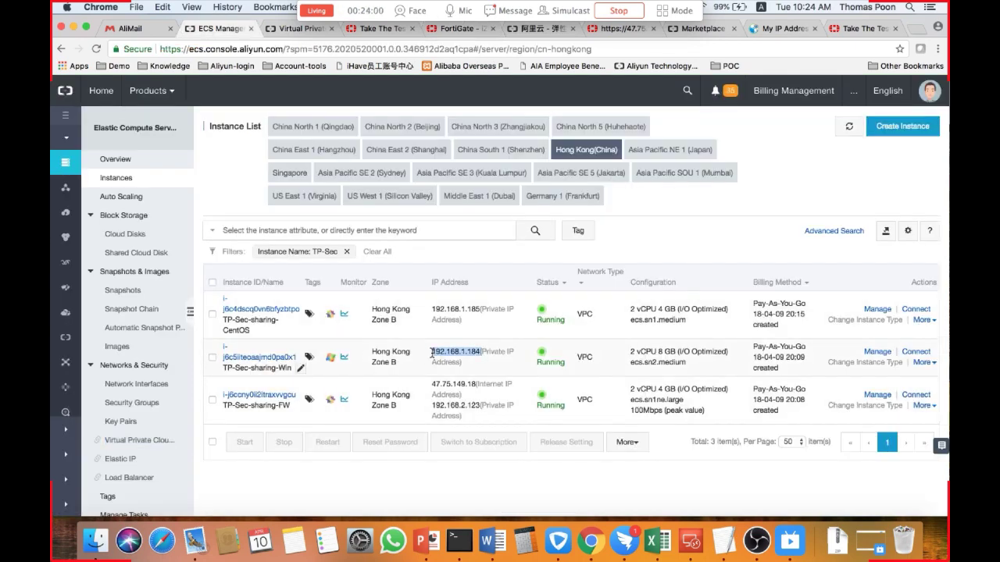
left_click(359, 31)
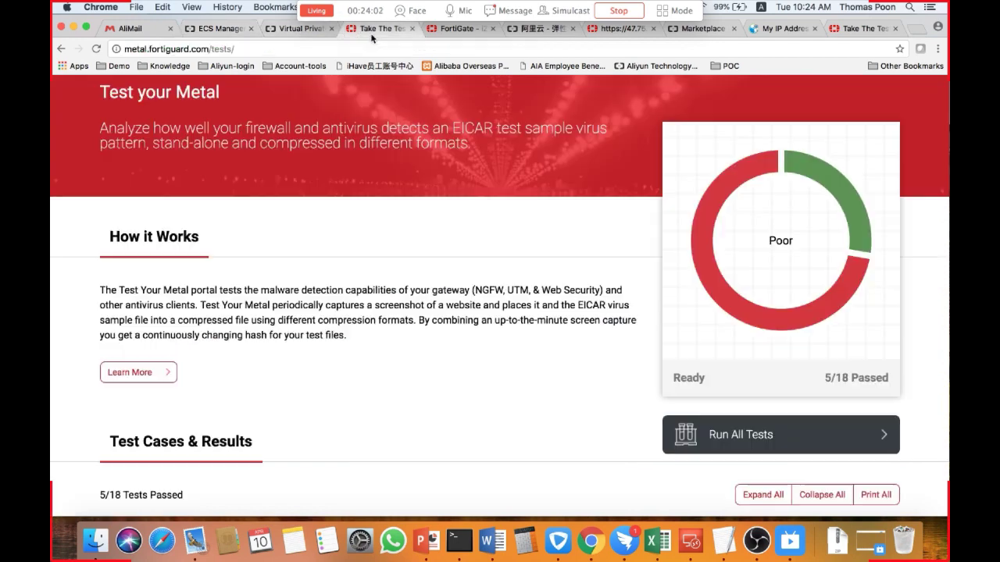
left_click(450, 32)
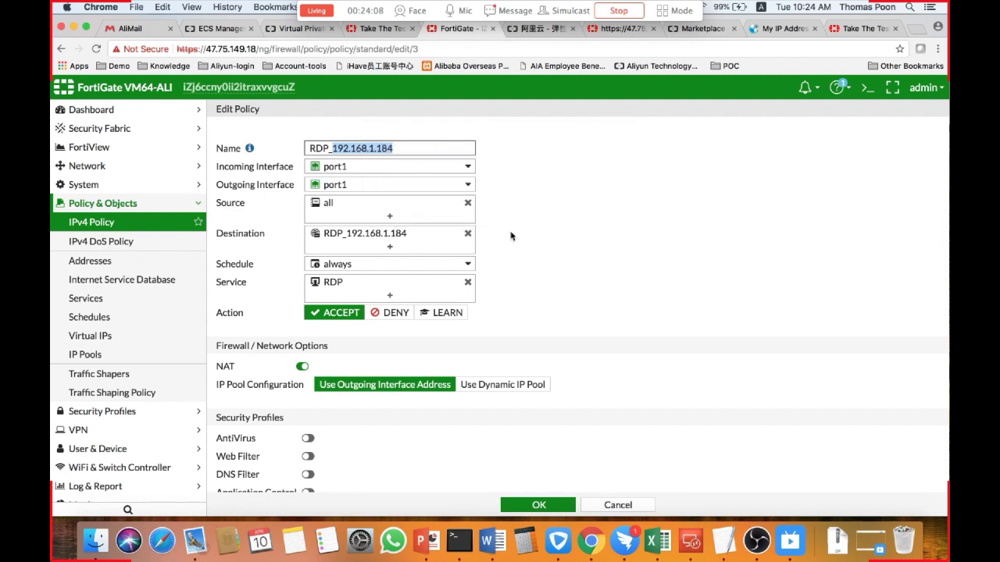
Open the RDP_192.168.1.184 virtual IP from the policy destination, review its mapping and port forwarding, and cancel.
left_click(424, 241)
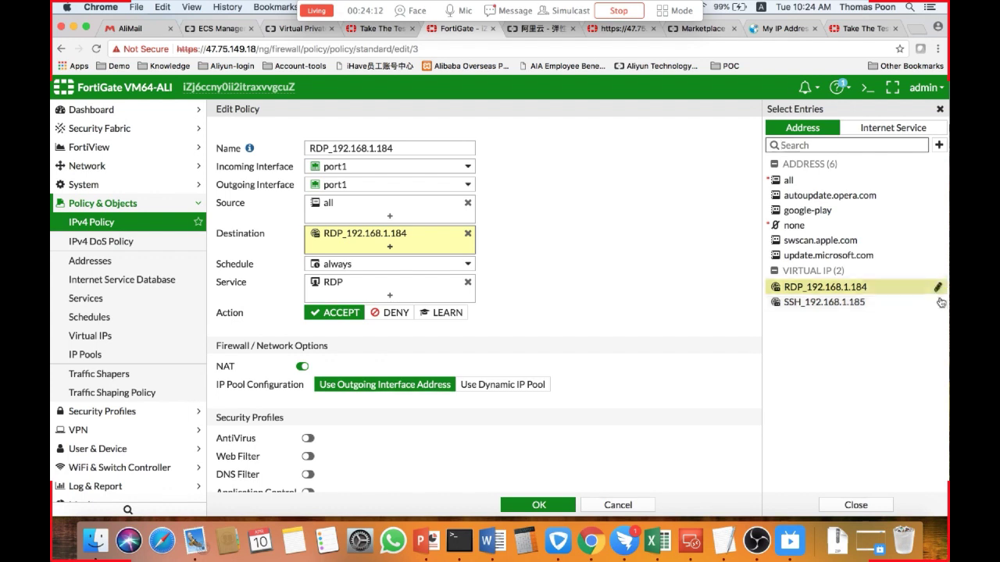
left_click(936, 289)
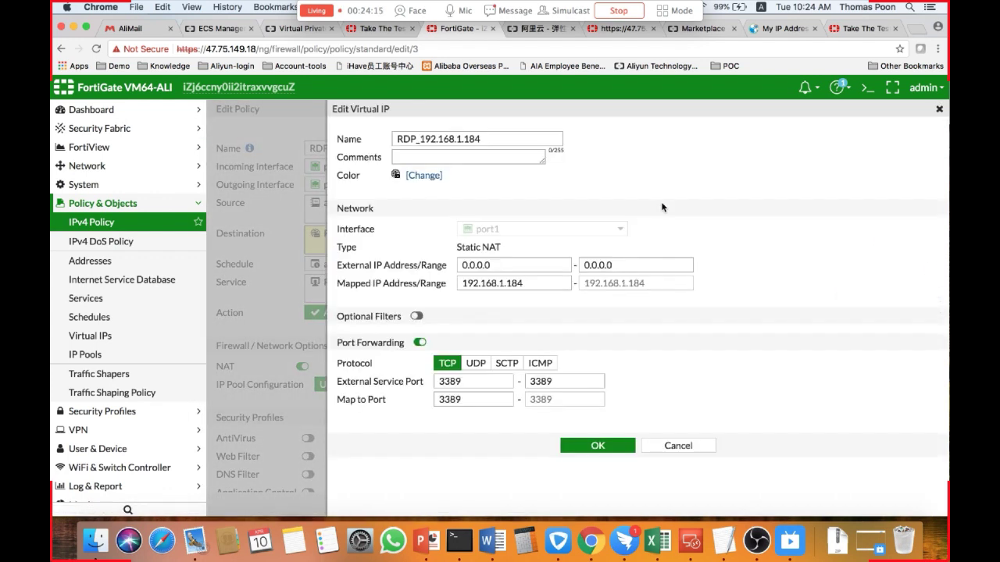
left_click(529, 282)
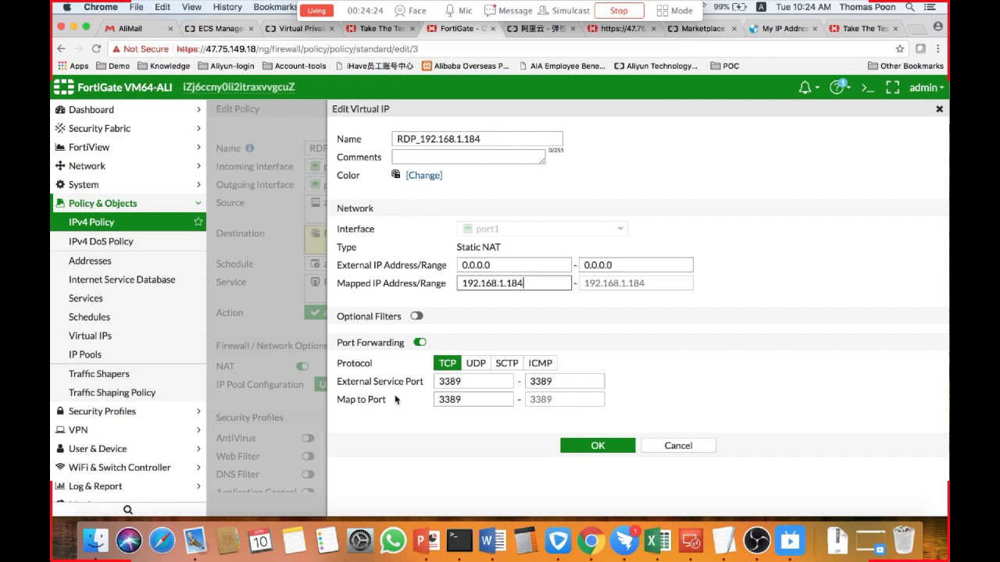
key("Tab")
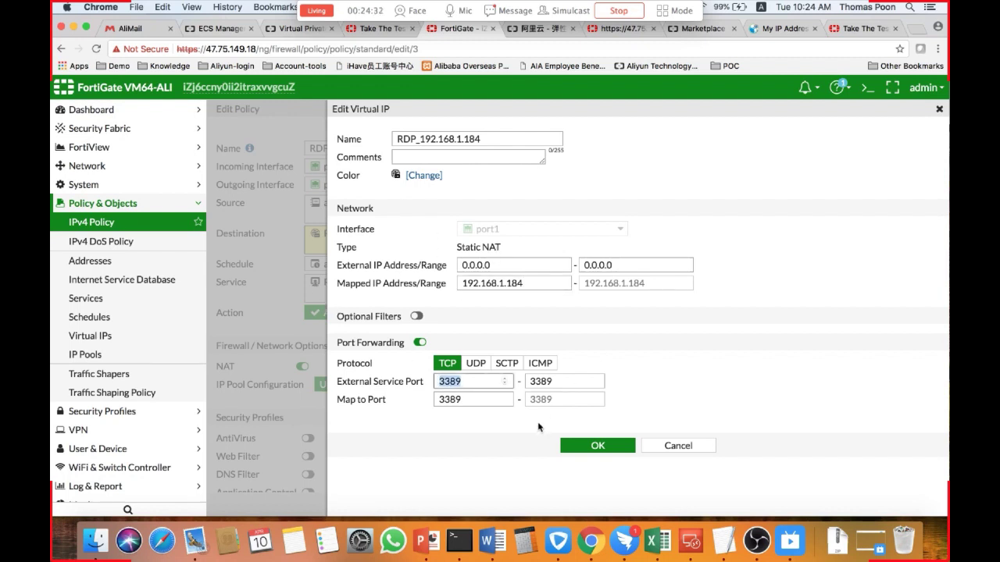
left_click(676, 445)
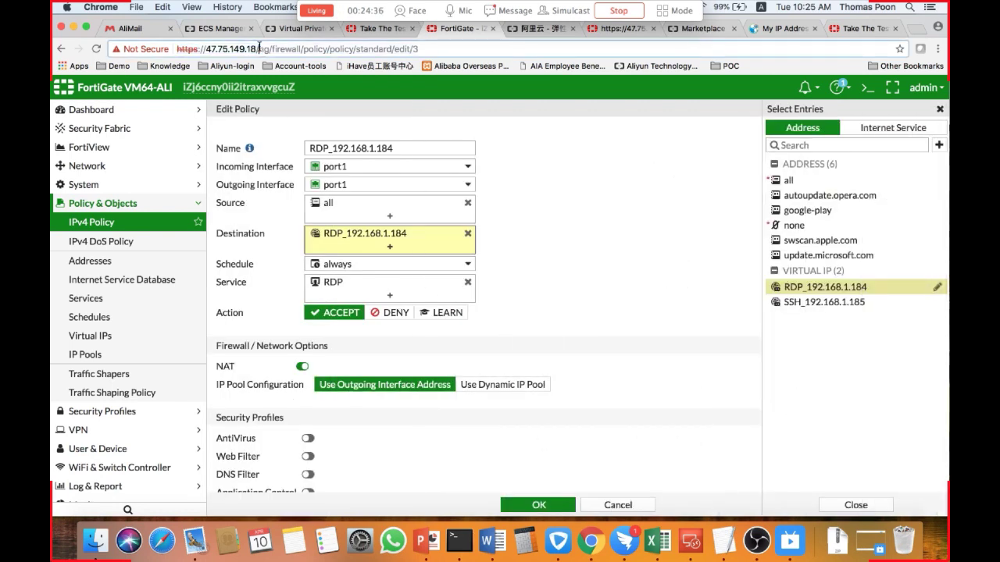
Compare the FortiGate's public IP with the PC name of the Fortinet-RDP remote desktop connection.
left_click_drag(257, 48, 208, 48)
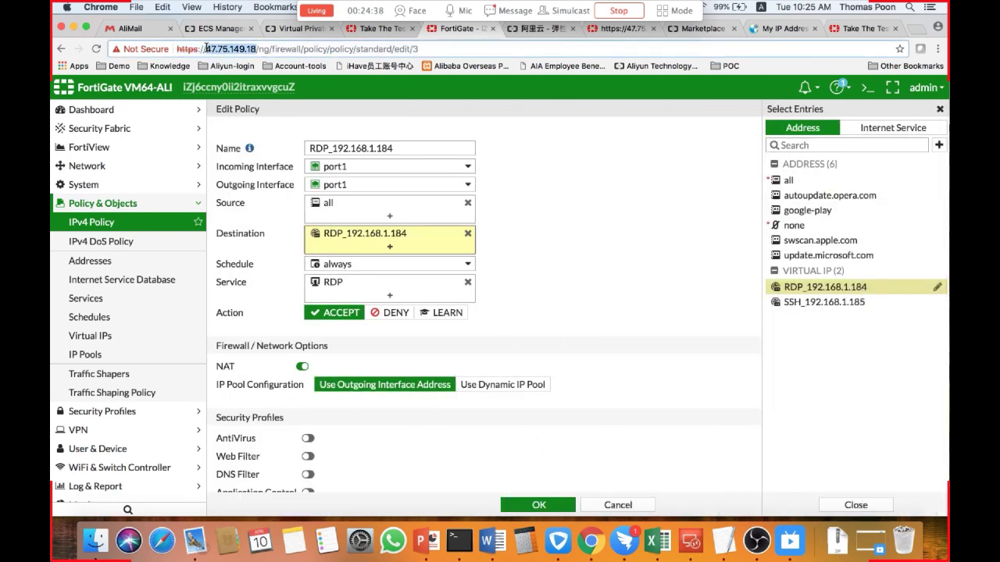
left_click(690, 540)
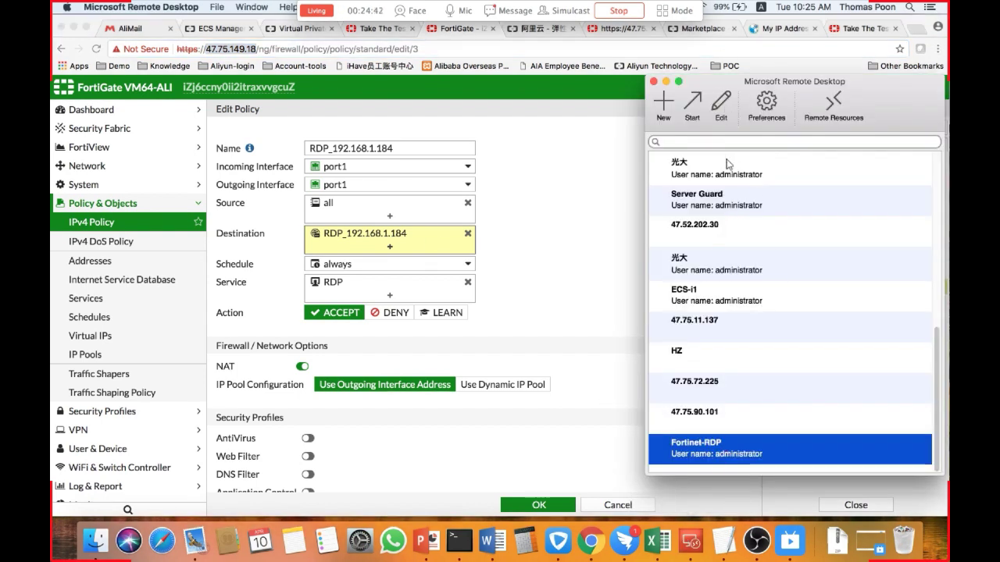
left_click(720, 106)
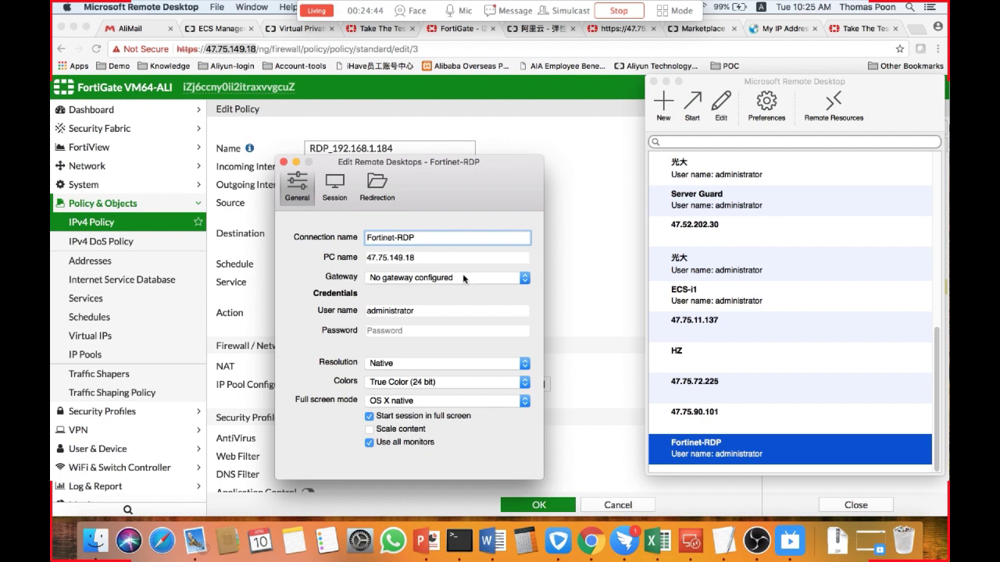
left_click_drag(437, 261, 329, 262)
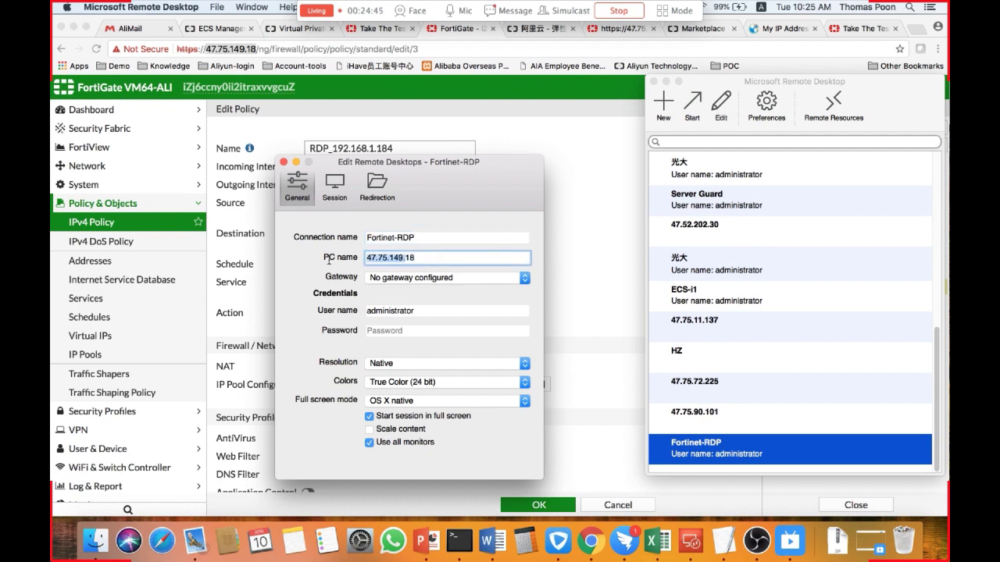
left_click(451, 256)
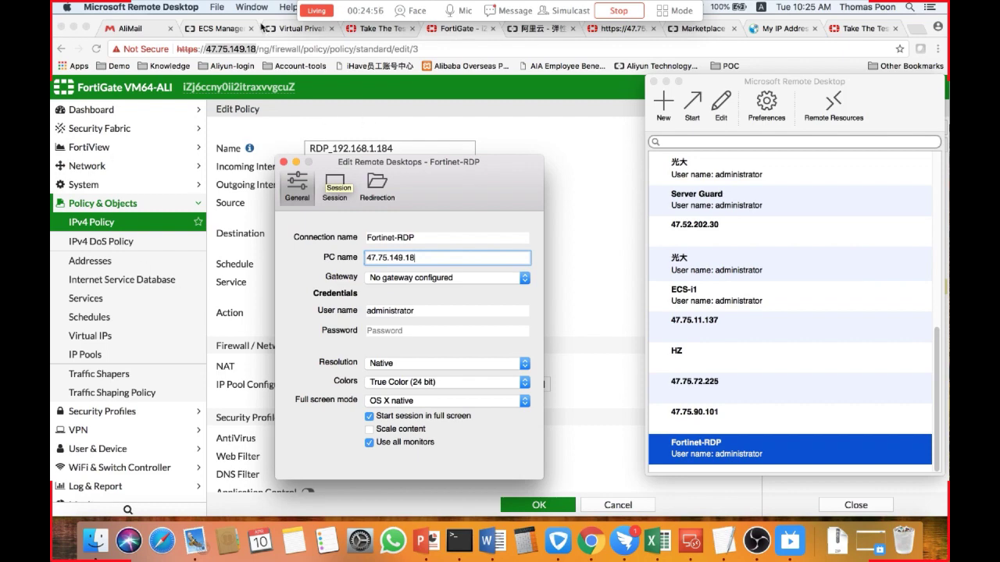
Check the Windows instance's private IP again in the ECS instance list.
left_click(218, 29)
left_click(486, 351)
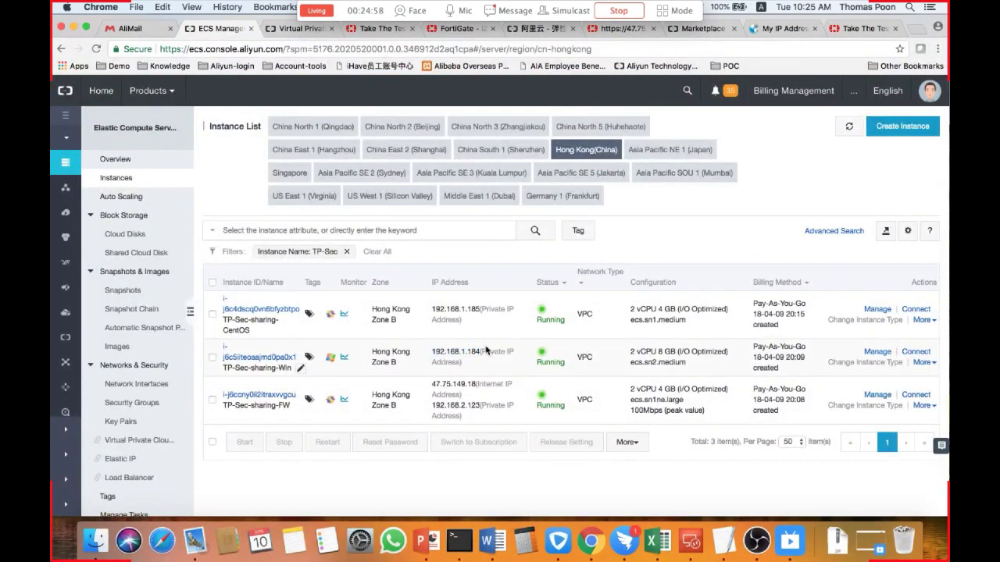
left_click_drag(480, 351, 432, 354)
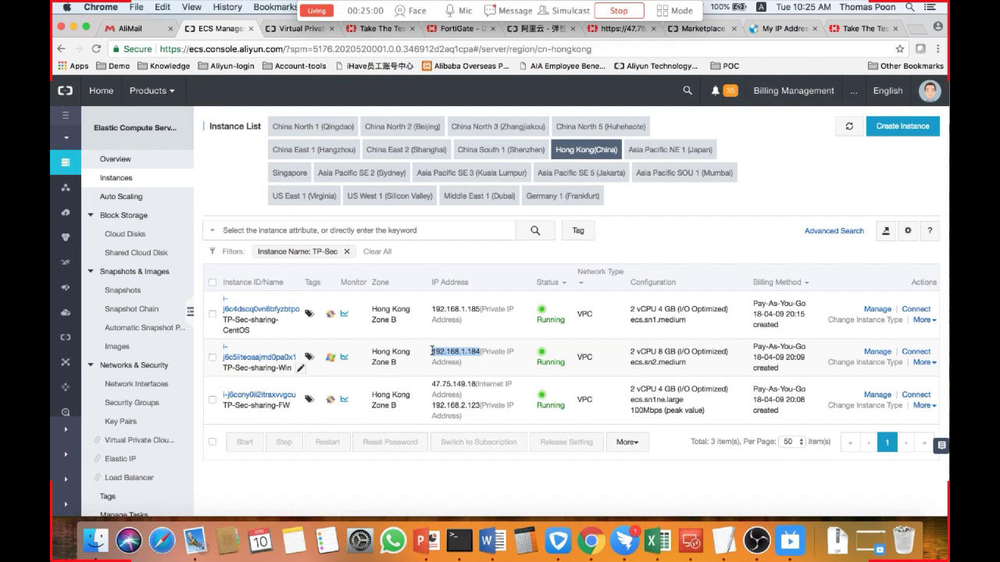
Connect to the Fortinet-RDP remote desktop and reposition the Windows session's browser window.
key("super+Tab")
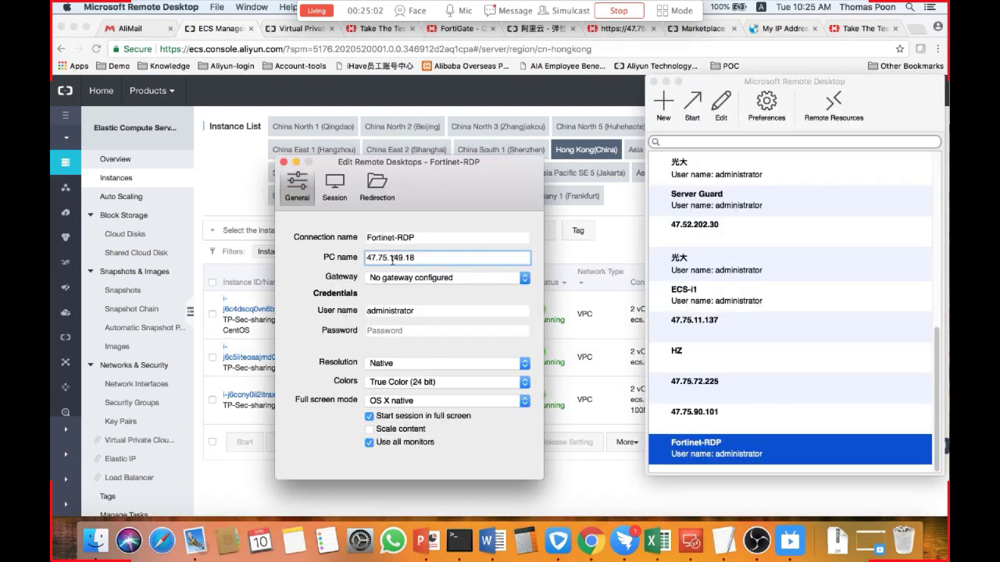
double_click(687, 451)
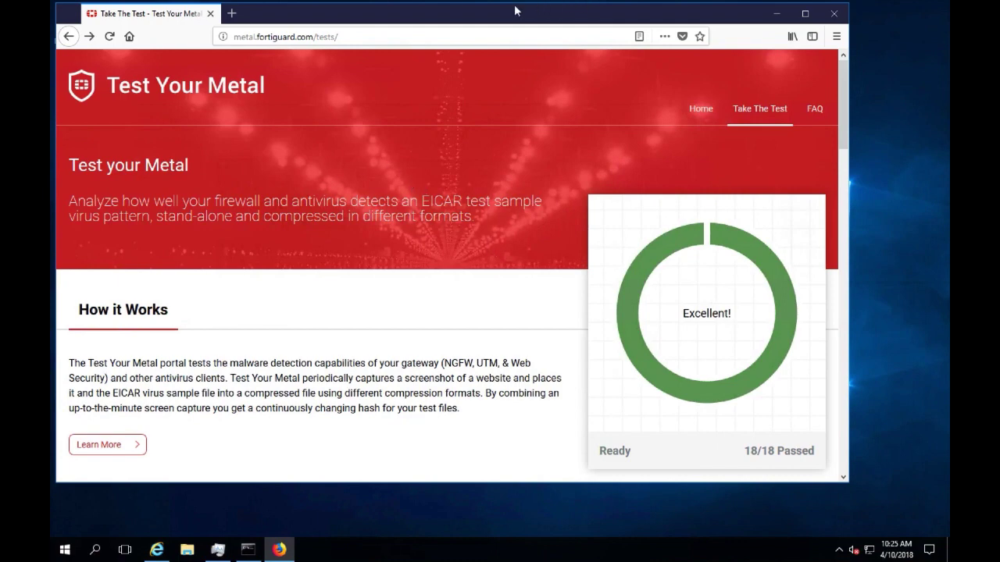
left_click_drag(515, 10, 570, 53)
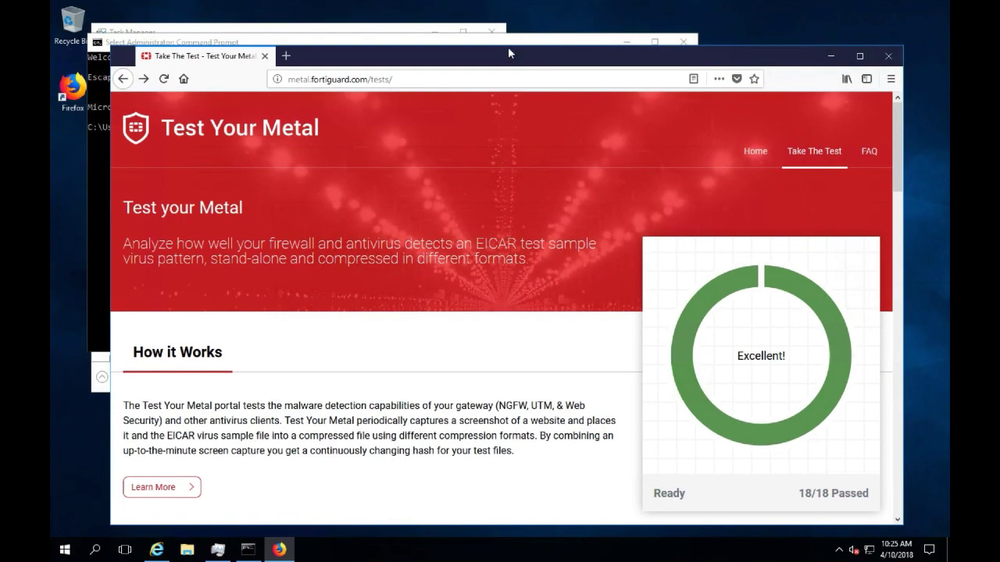
Run ipconfig in the remote Windows command prompt to check the server's network configuration.
left_click(286, 56)
left_click(104, 126)
type("ip")
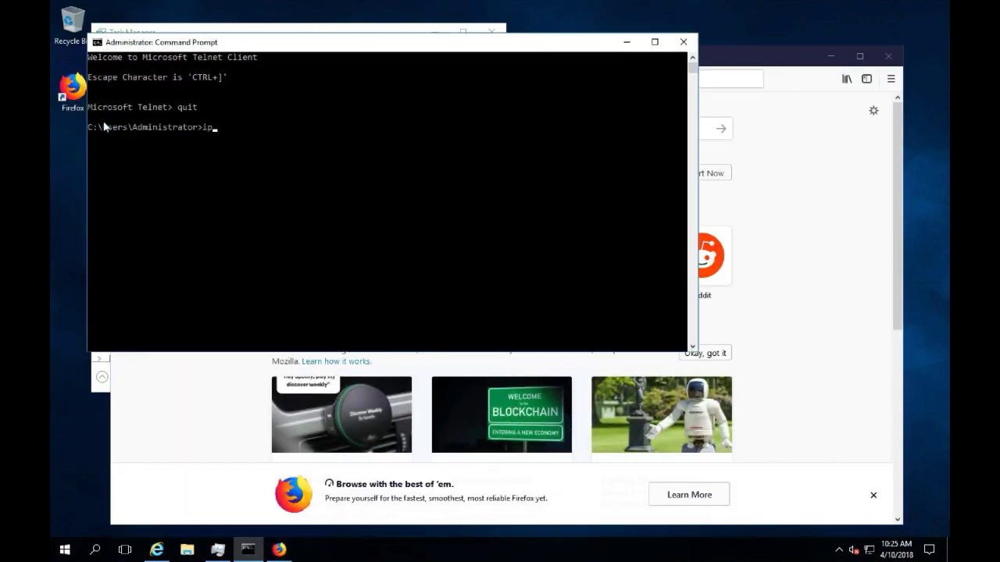
type("config")
key("Return")
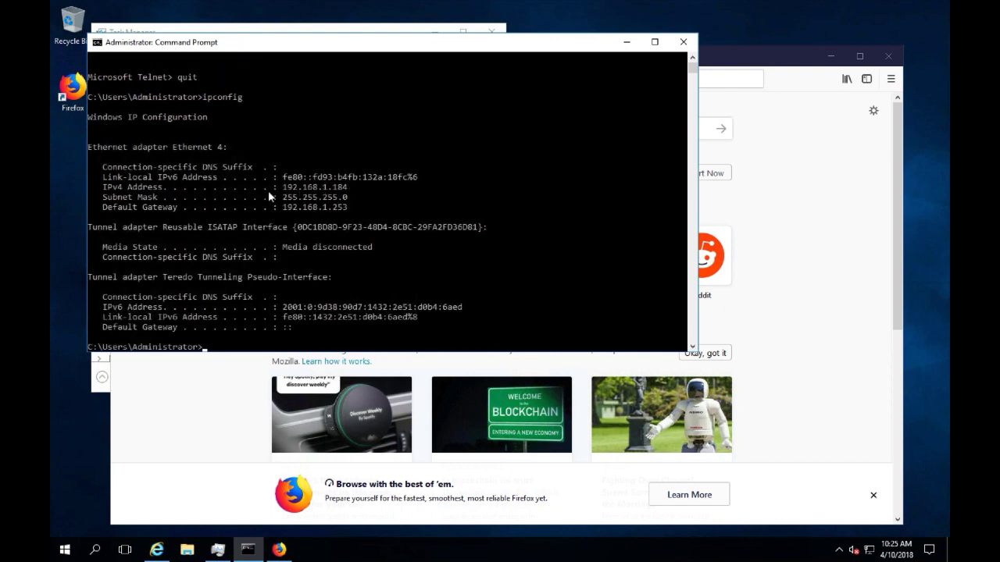
Move the command prompt aside, open a new browser tab and search Google for google.
left_click_drag(437, 49, 416, 23)
left_click(771, 128)
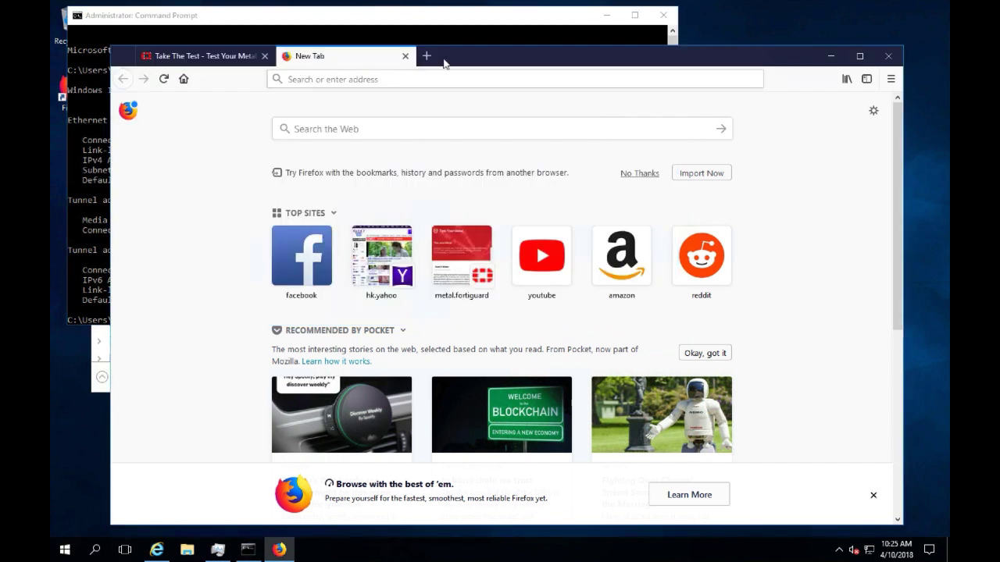
left_click(566, 60)
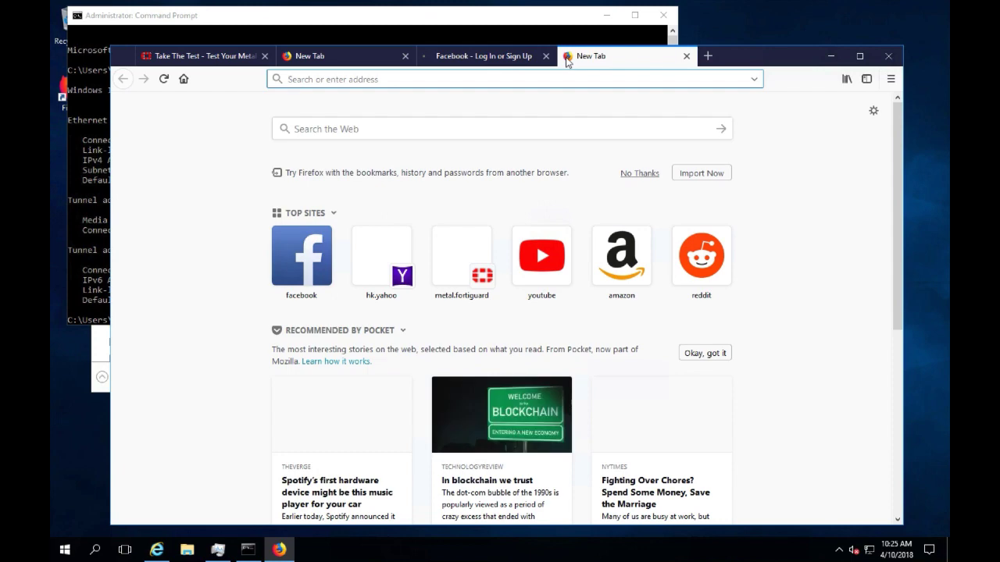
type("goog")
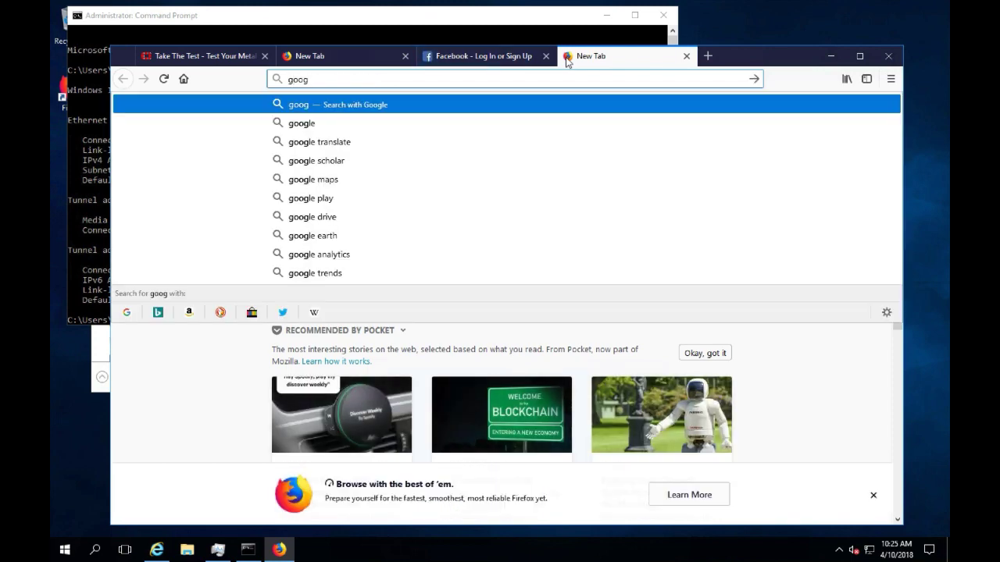
left_click(447, 125)
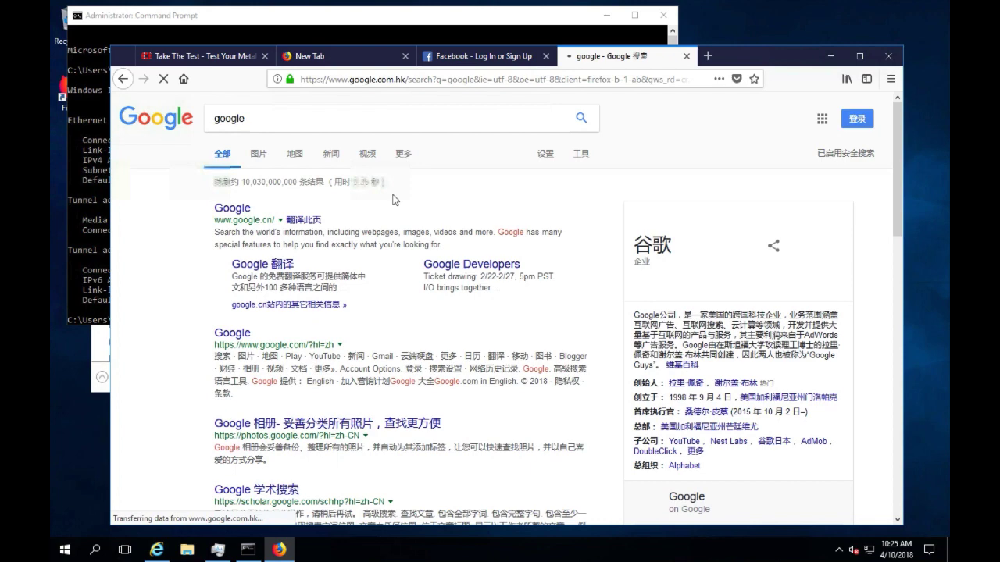
Reload the Test Your Metal page and run all tests.
left_click(186, 58)
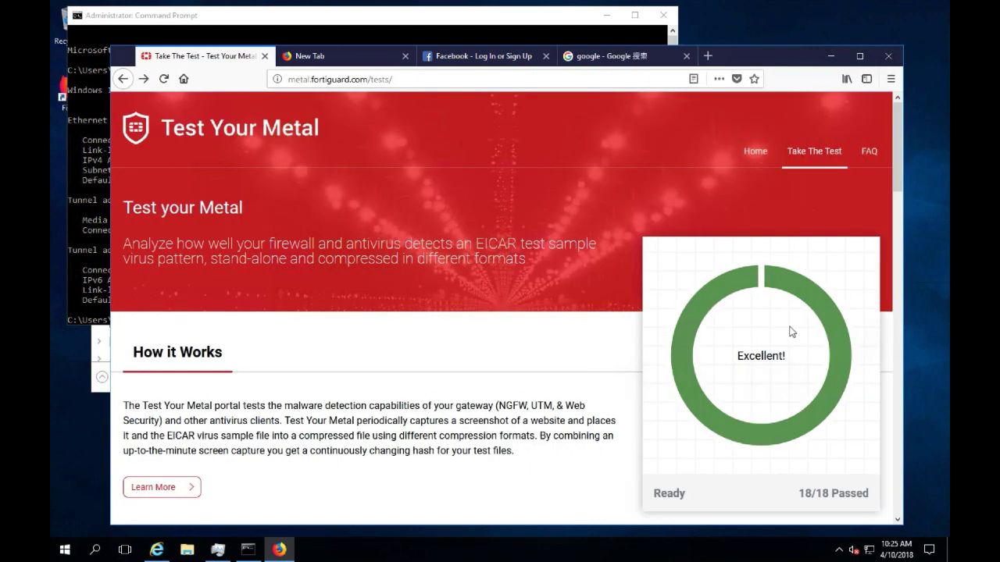
left_click(403, 80)
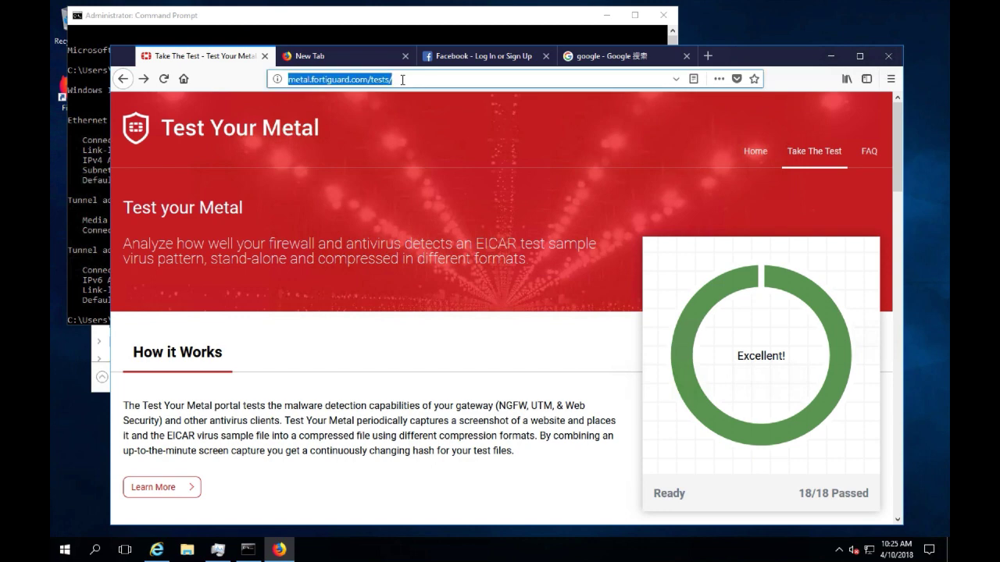
key("Return")
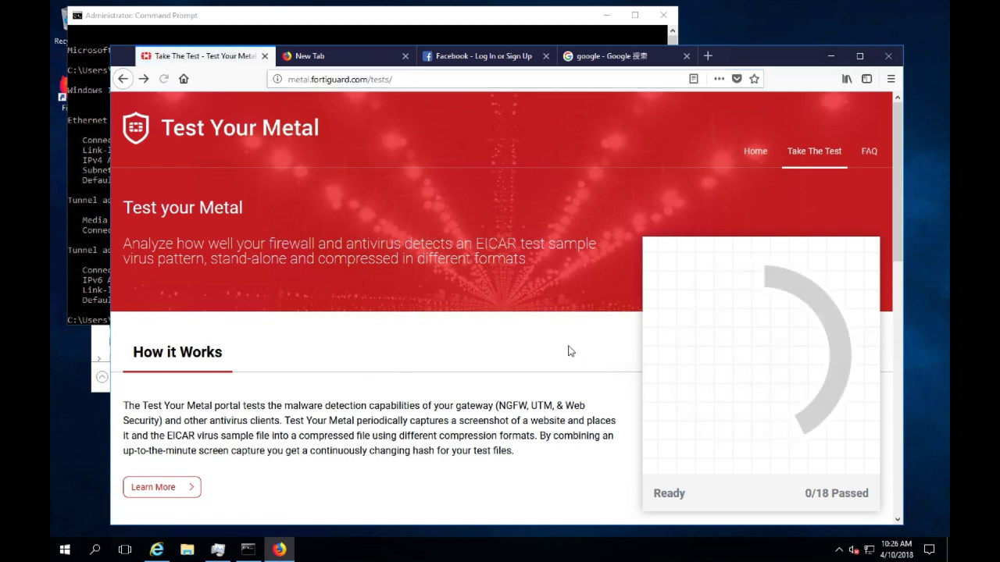
scroll(500, 357, "down", 3)
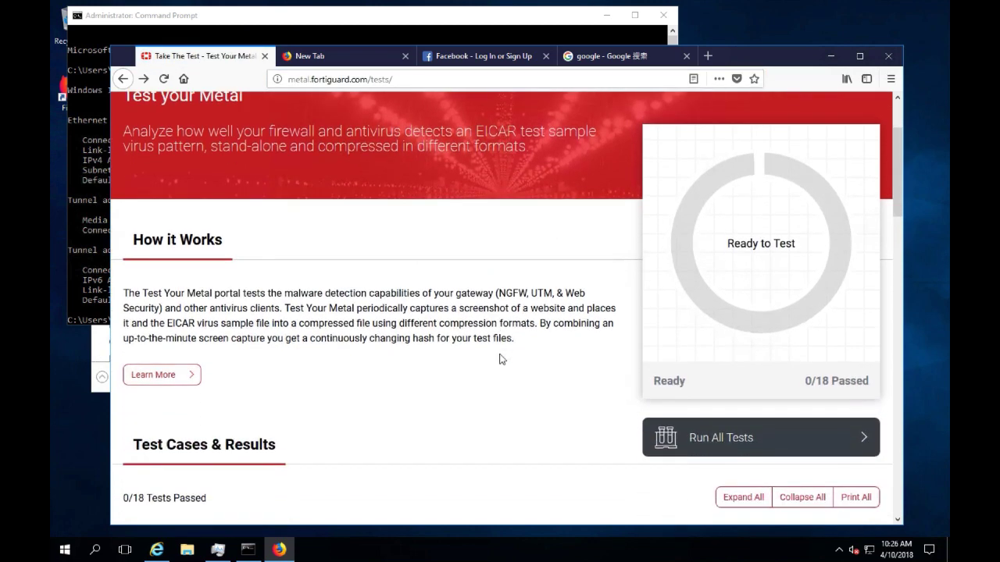
left_click(694, 392)
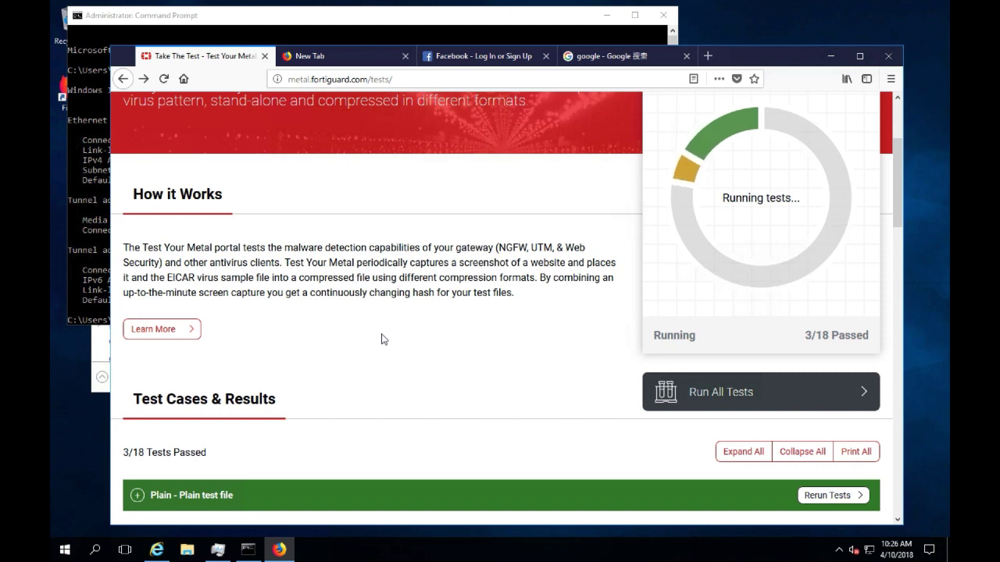
scroll(383, 273, "up", 1)
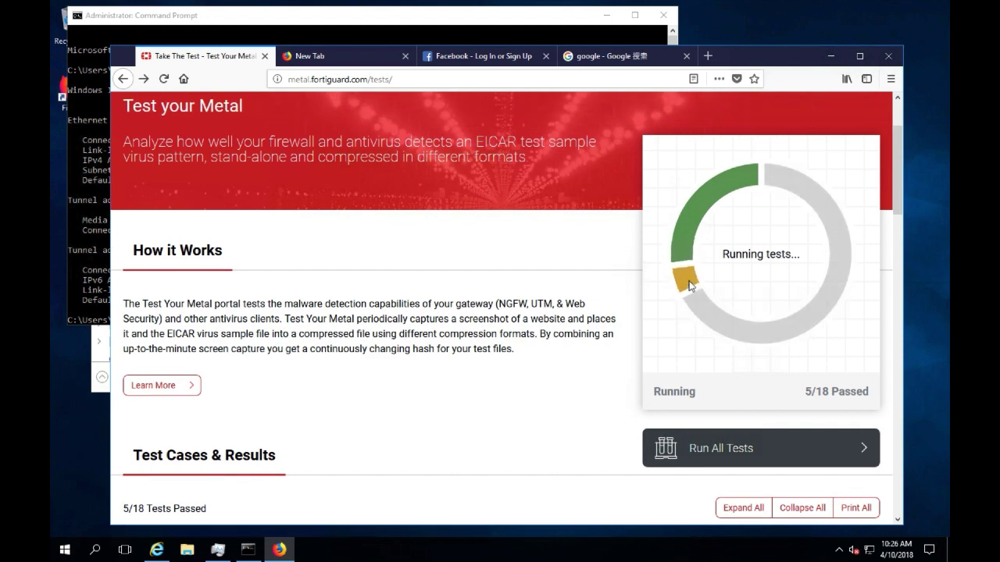
Check the Facebook and Google tabs in the remote browser, then return to the host desktop.
left_click(474, 58)
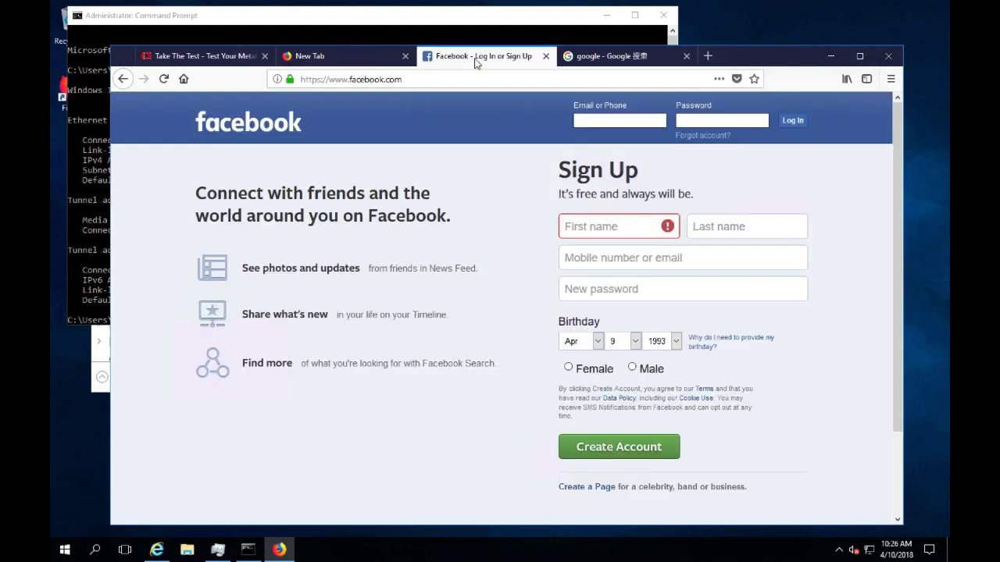
left_click(595, 56)
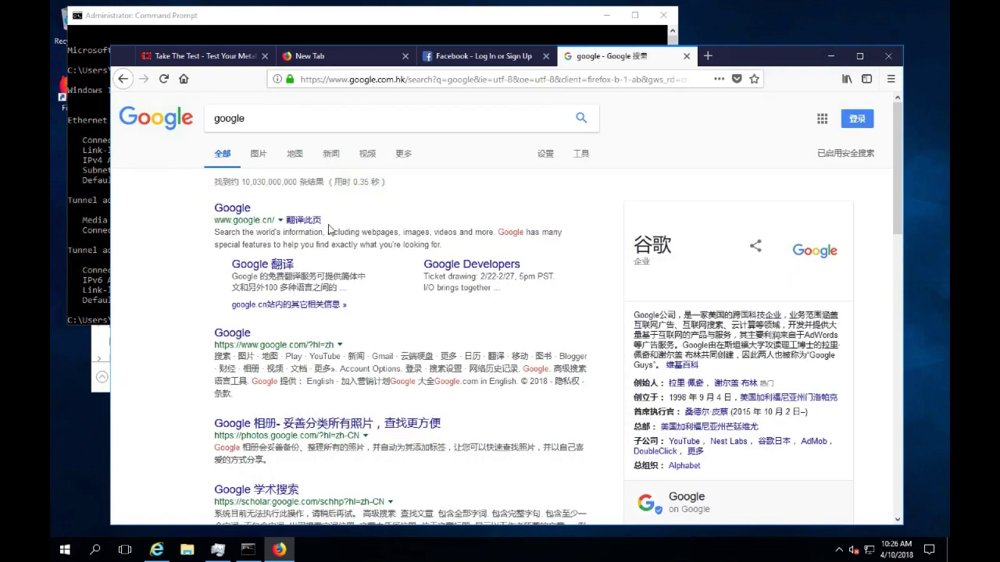
key("ctrl+Left")
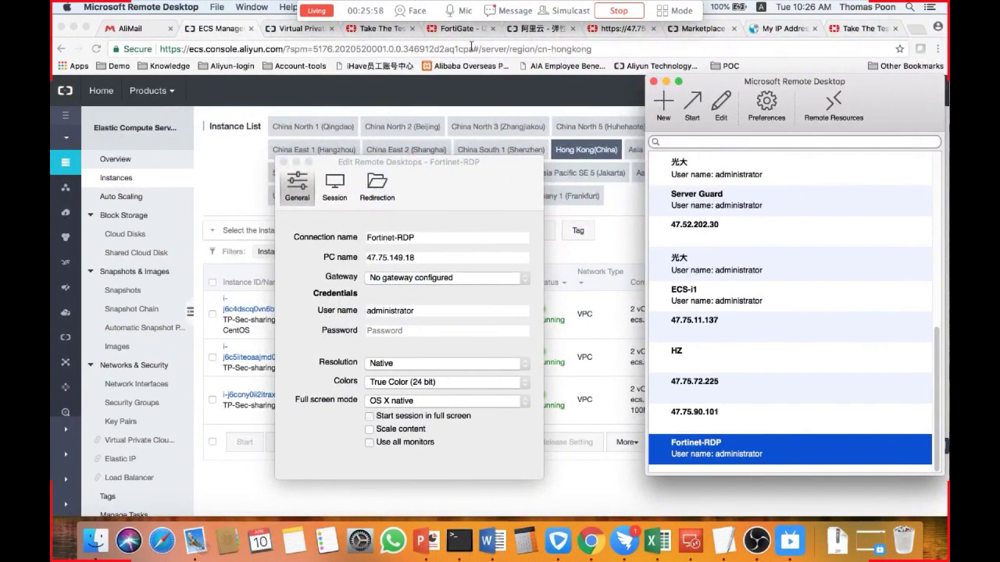
Open FortiView Sources for LAN/DMZ traffic in the FortiGate console.
left_click(456, 30)
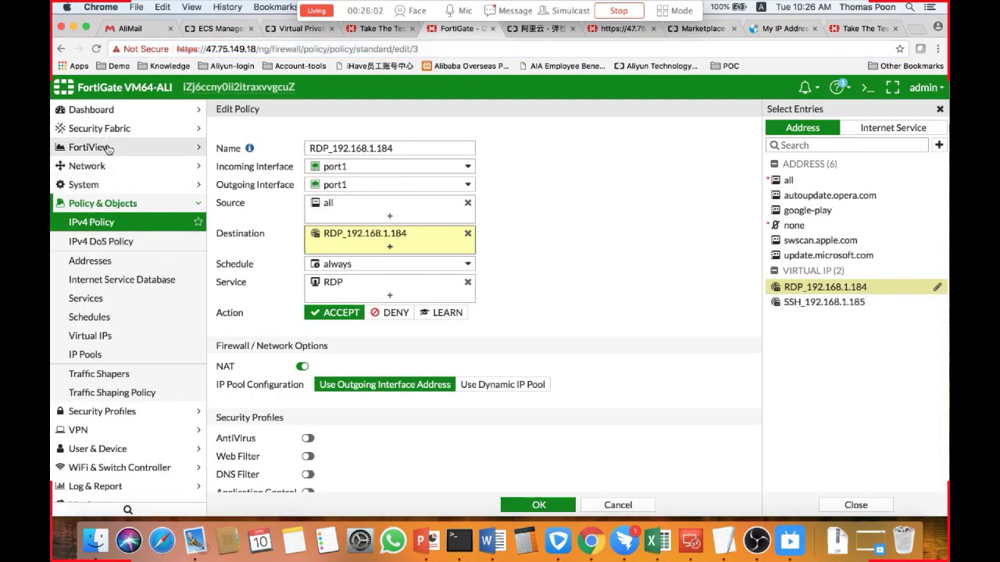
left_click(104, 147)
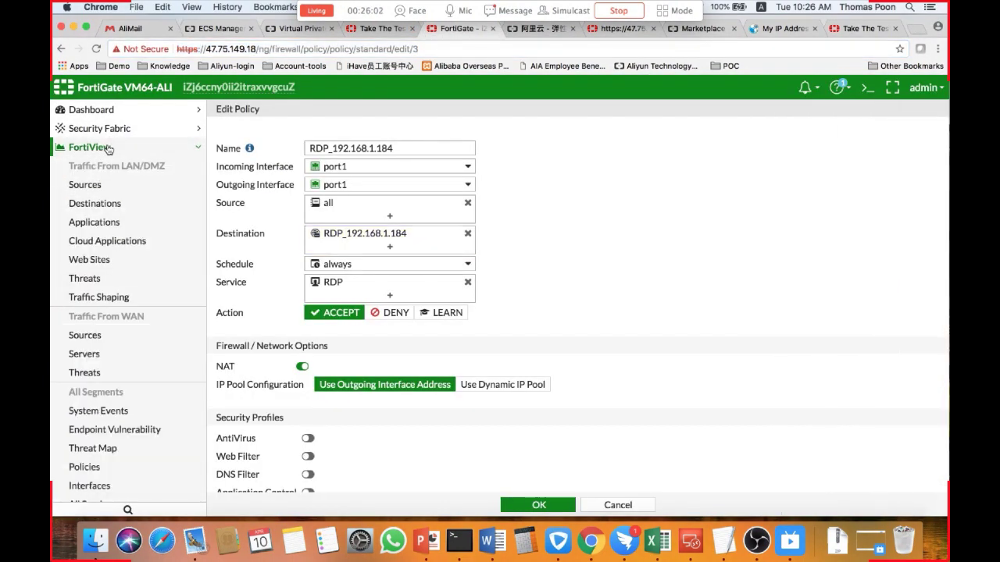
left_click(128, 186)
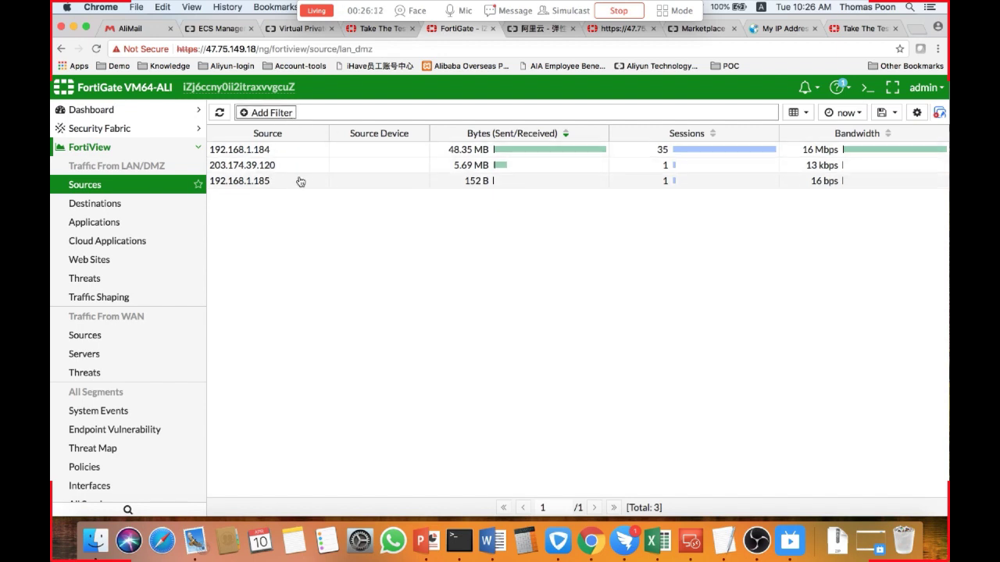
Drill into the EICAR_TEST_FILE threat in FortiView Threats and then into its source's session log.
left_click(148, 207)
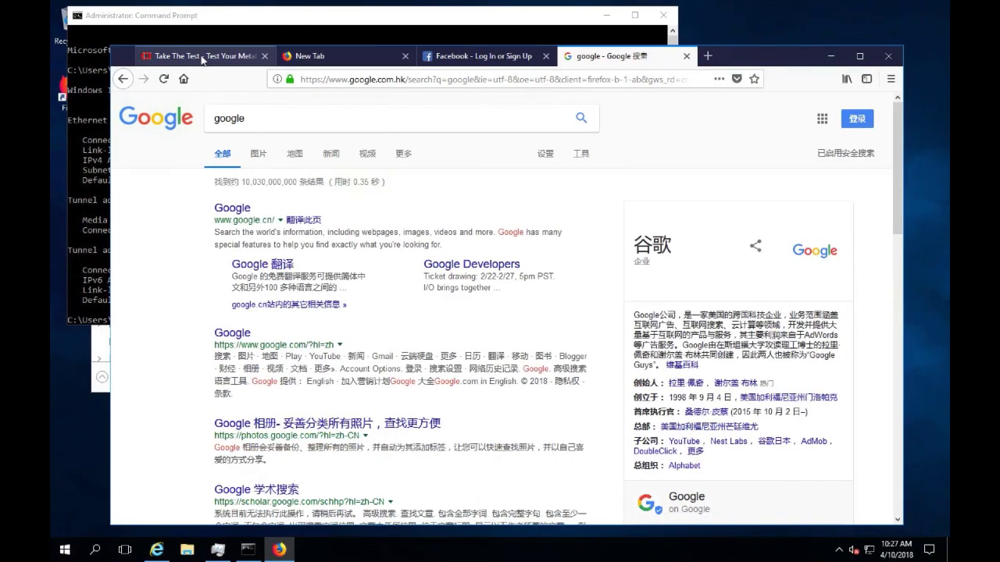
left_click(201, 57)
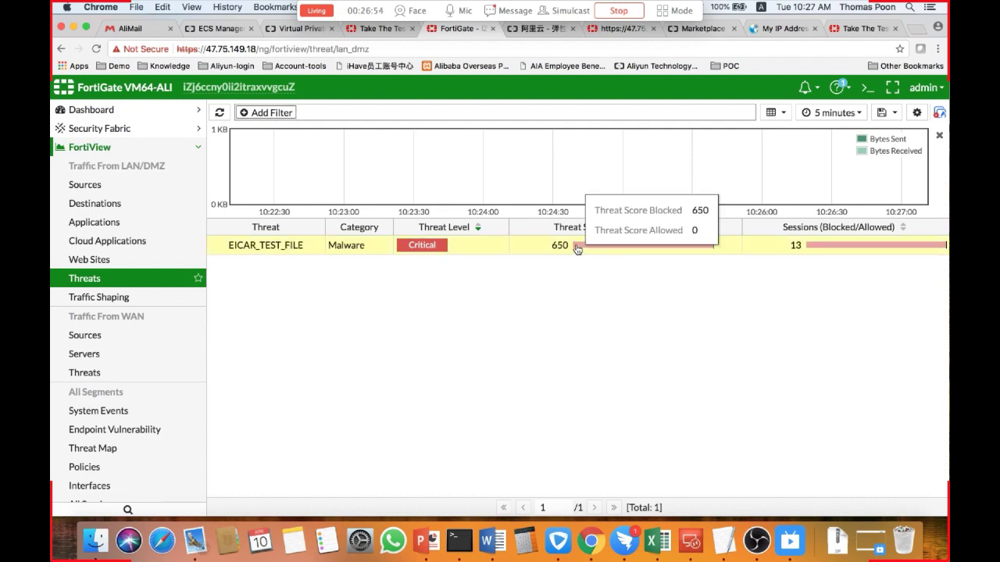
double_click(817, 252)
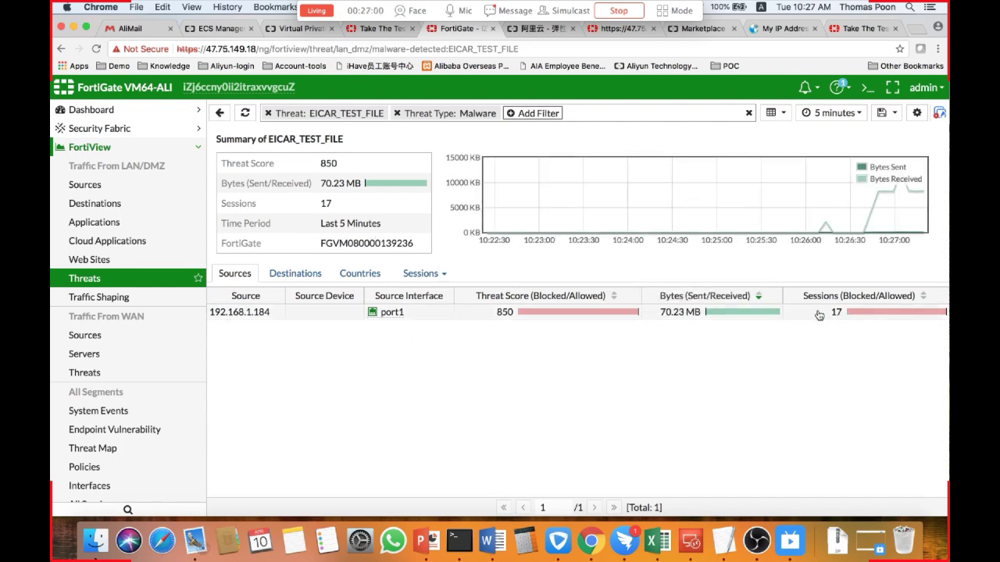
double_click(854, 316)
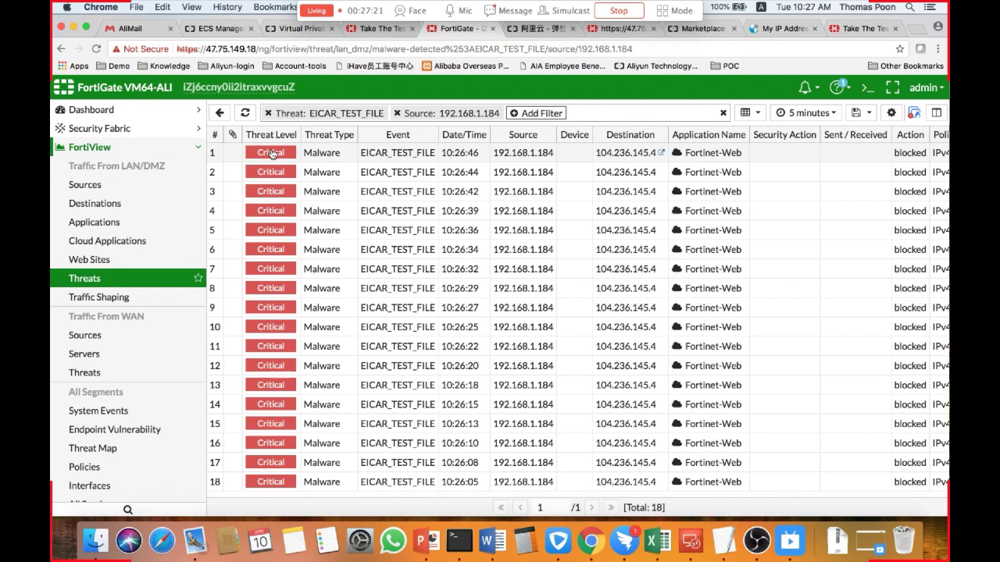
Review FortiView Destinations and Sources for LAN/DMZ traffic.
left_click(114, 204)
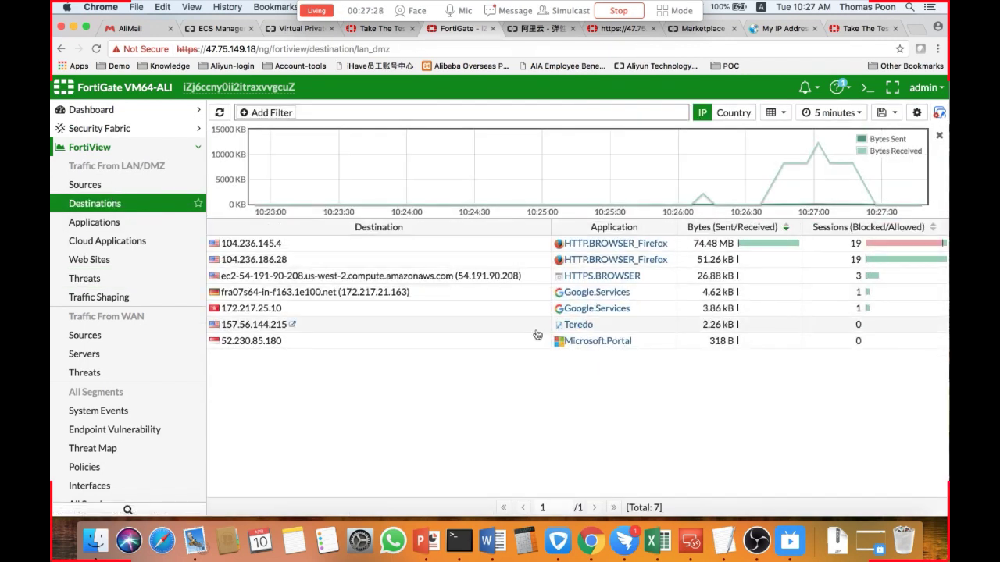
left_click(125, 185)
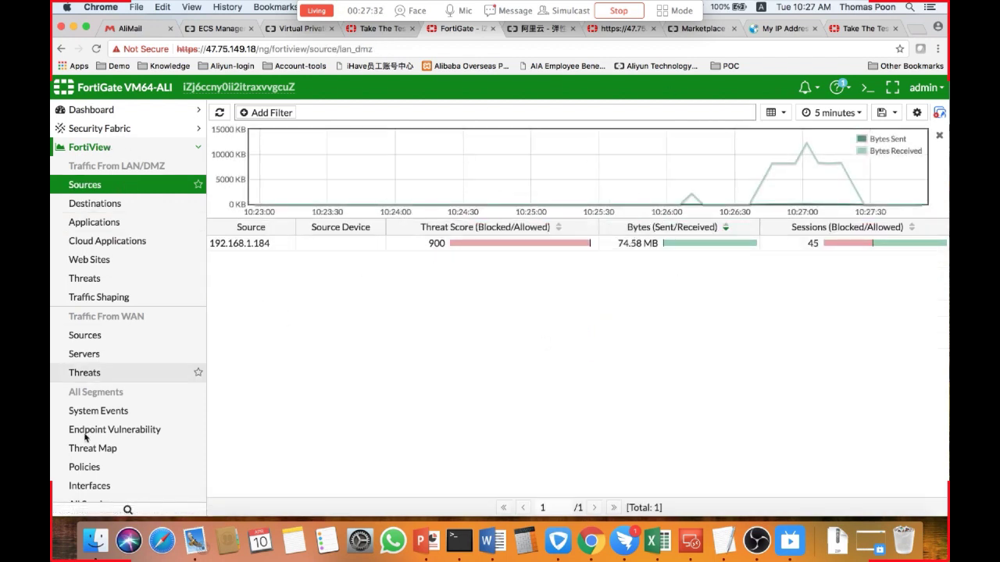
Open the default Intrusion Prevention sensor and review its rate-based signatures.
scroll(109, 431, "down", 5)
left_click(131, 382)
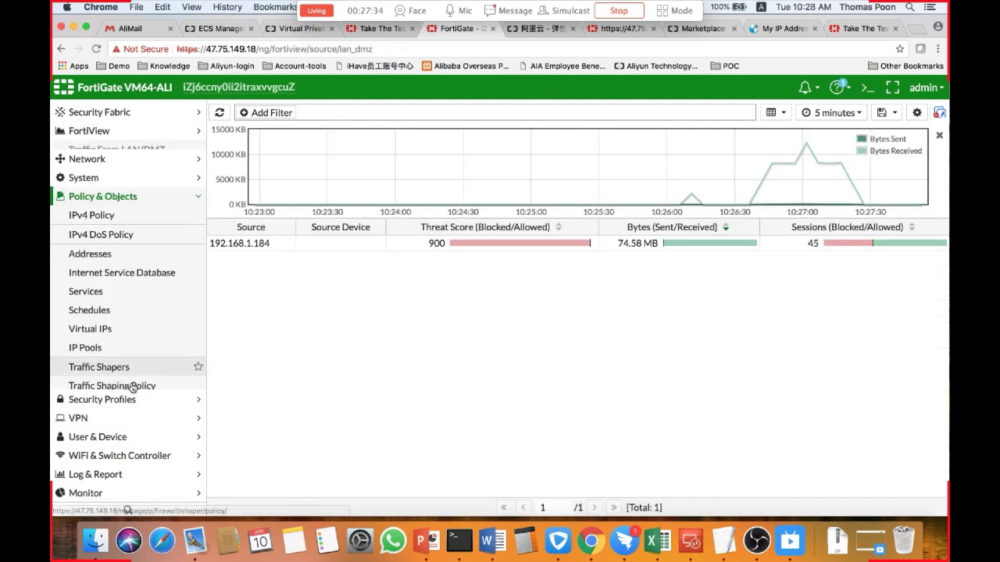
left_click(101, 399)
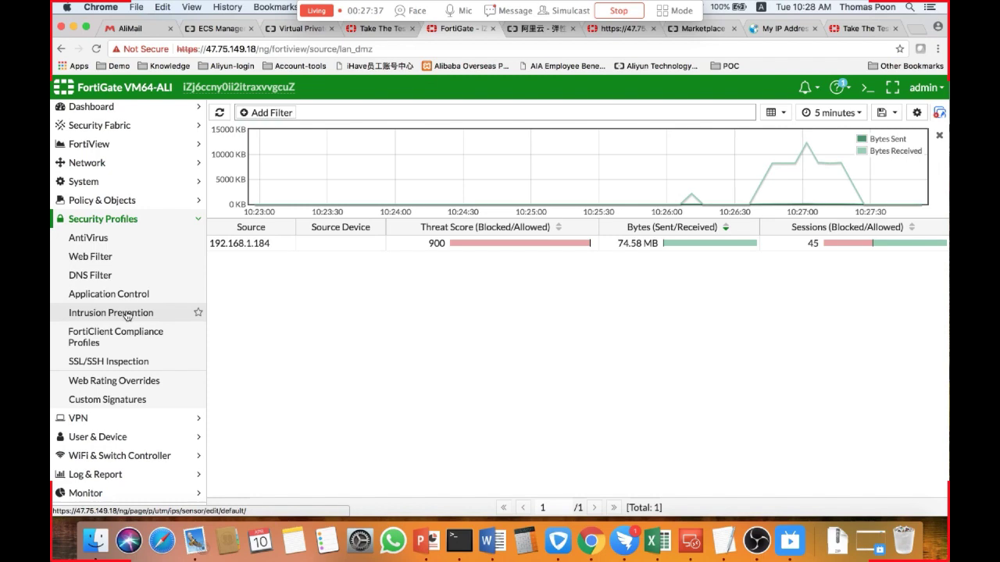
left_click(127, 314)
scroll(394, 328, "down", 6)
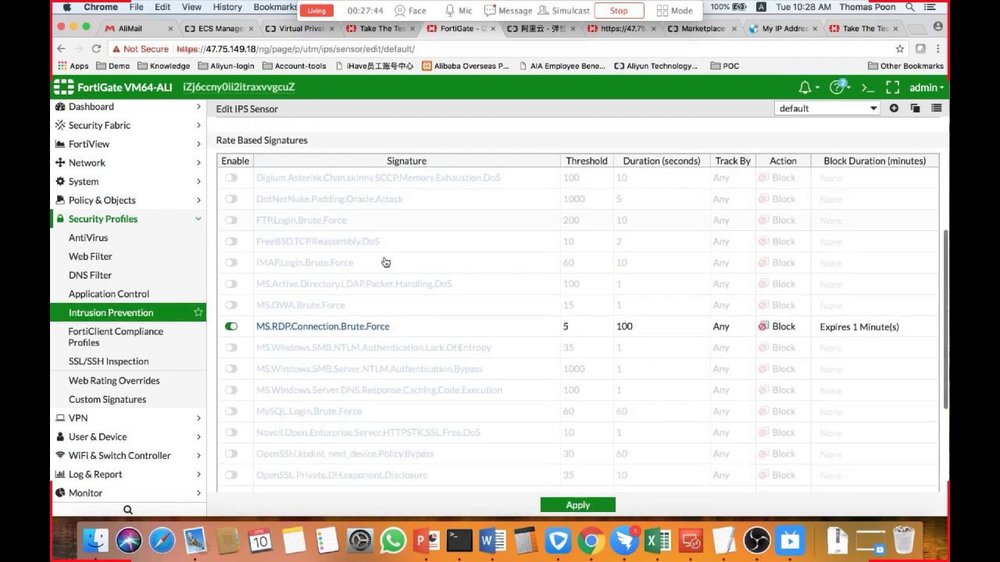
scroll(384, 261, "down", 1)
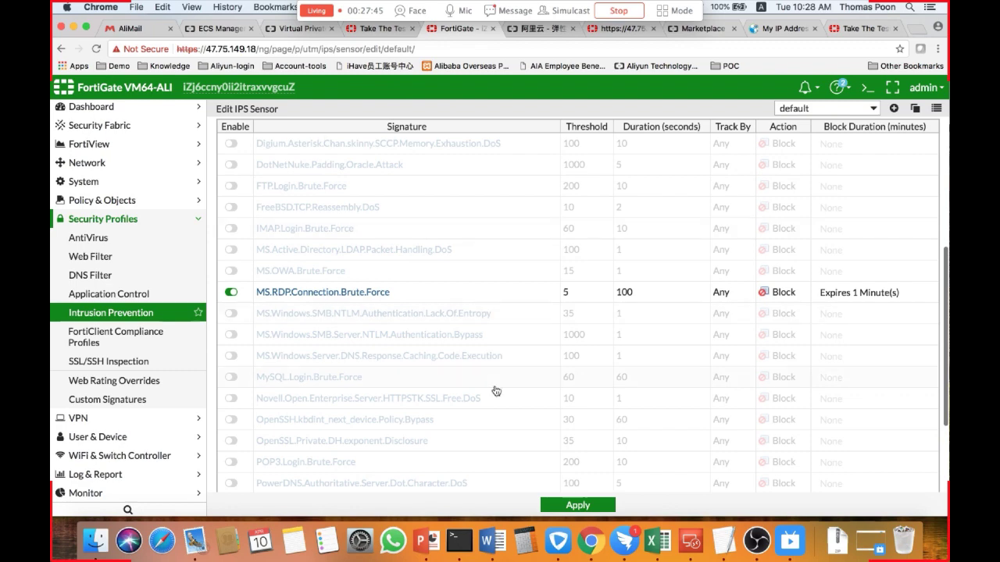
scroll(495, 390, "down", 3)
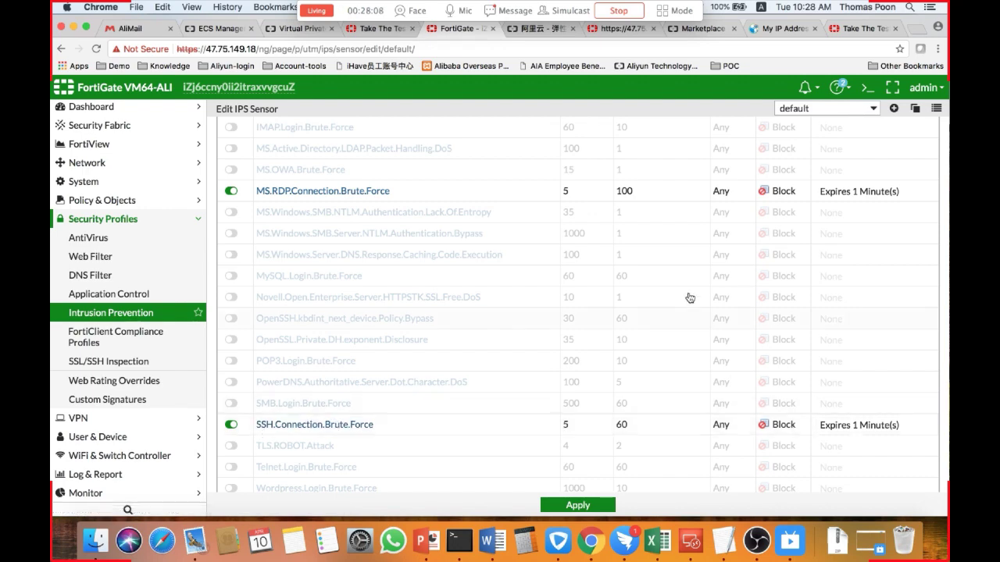
scroll(749, 297, "up", 5)
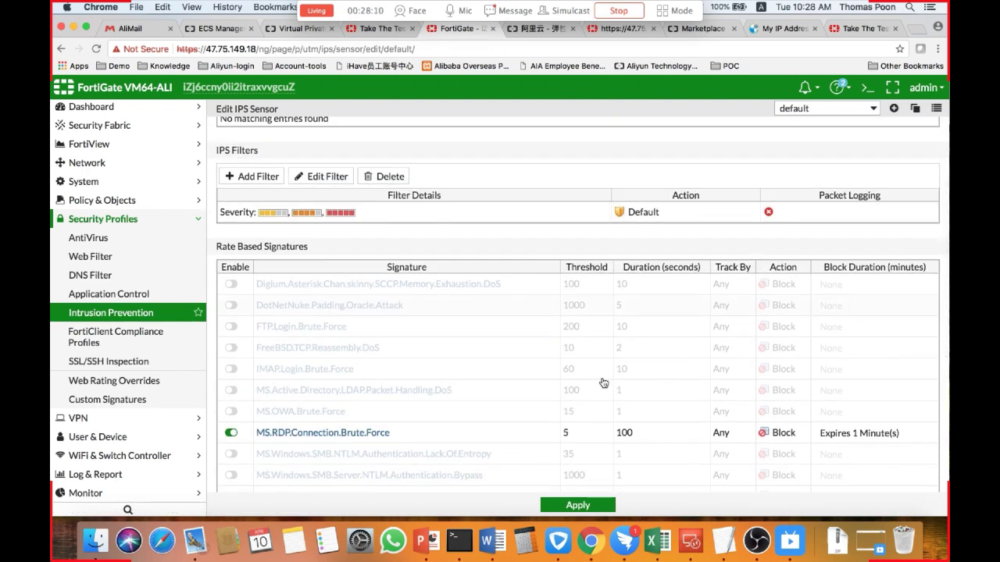
Open the SSH.Connection.Brute.Force quarantine duration and confirm it at 1 minute.
scroll(616, 398, "down", 2)
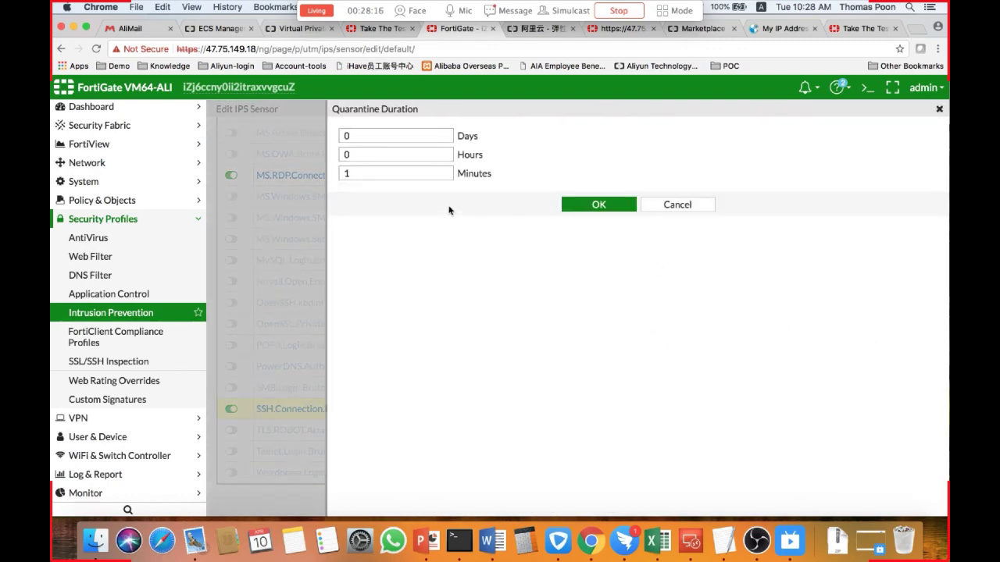
left_click_drag(364, 171, 330, 175)
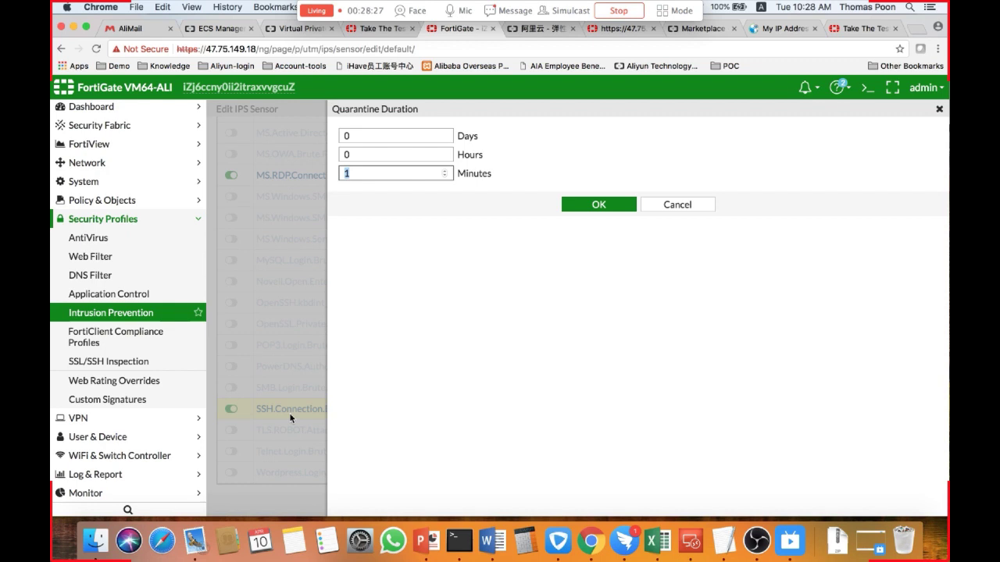
key("Return")
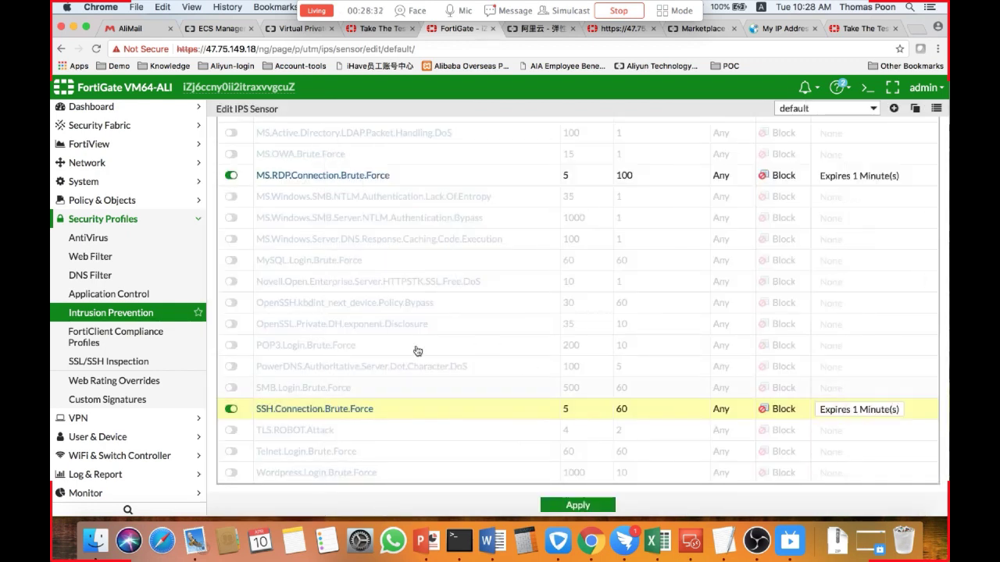
scroll(365, 388, "up", 3)
scroll(365, 389, "down", 3)
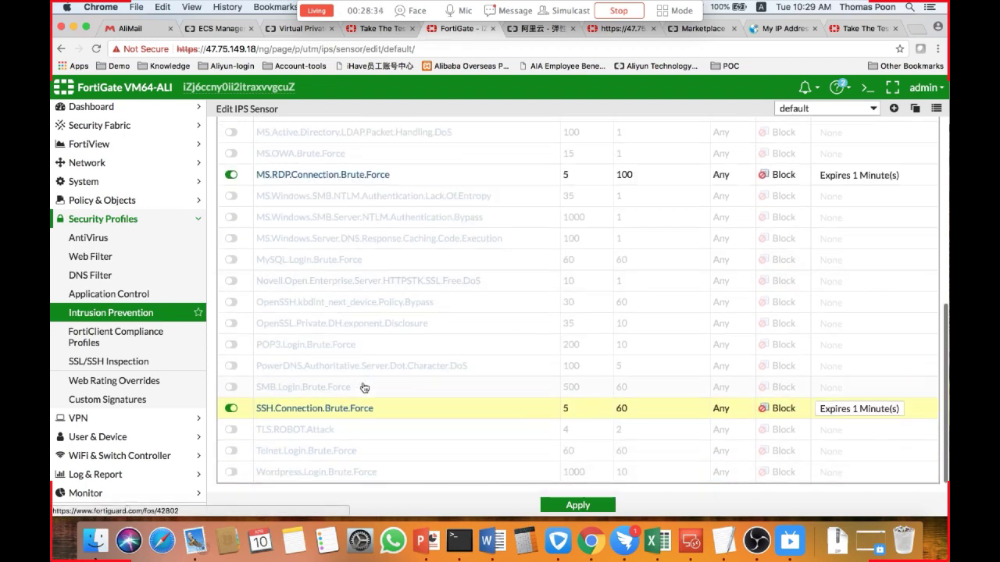
Open the SSH_192.168.1.185 IPv4 policy for editing.
left_click(112, 201)
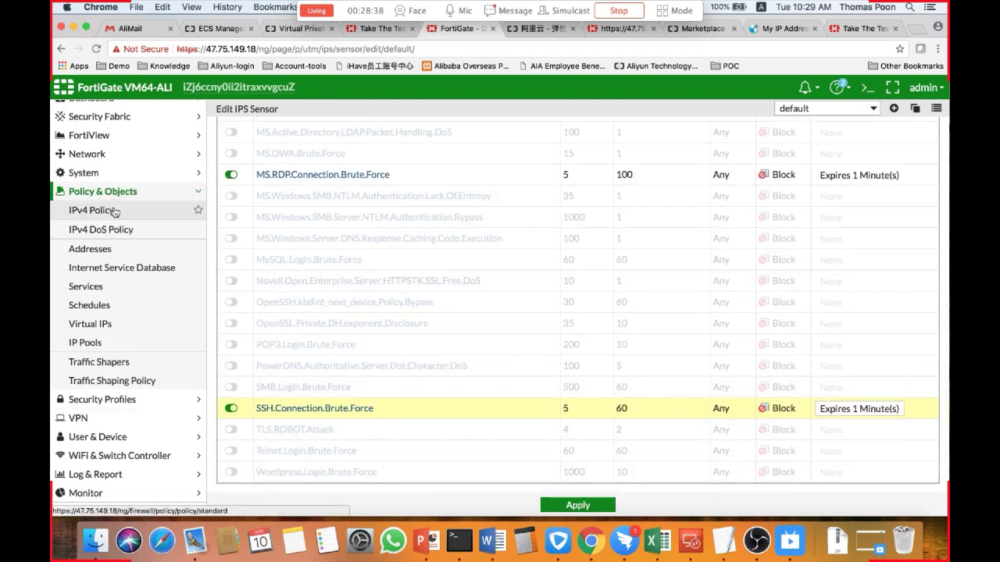
left_click(114, 211)
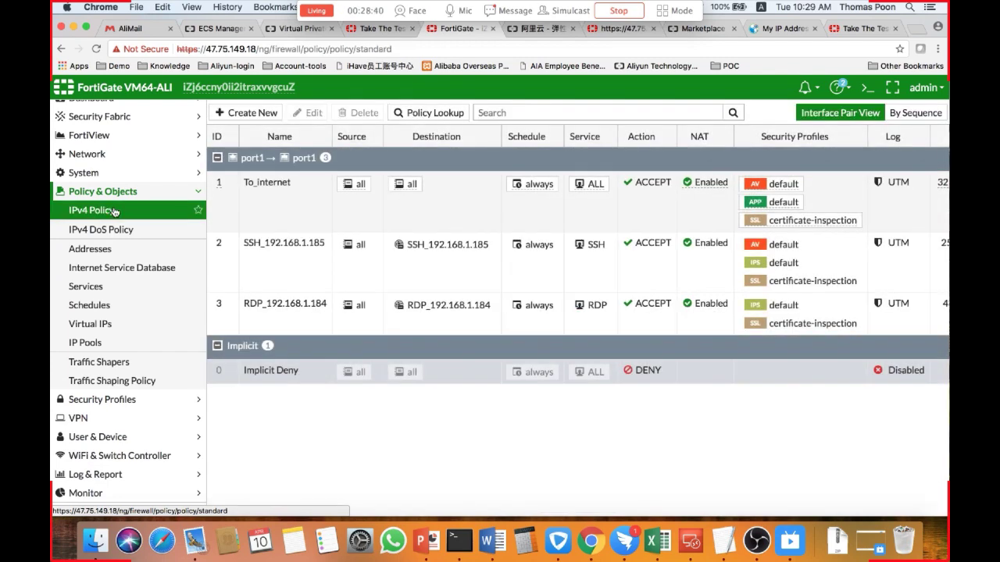
left_click(263, 263)
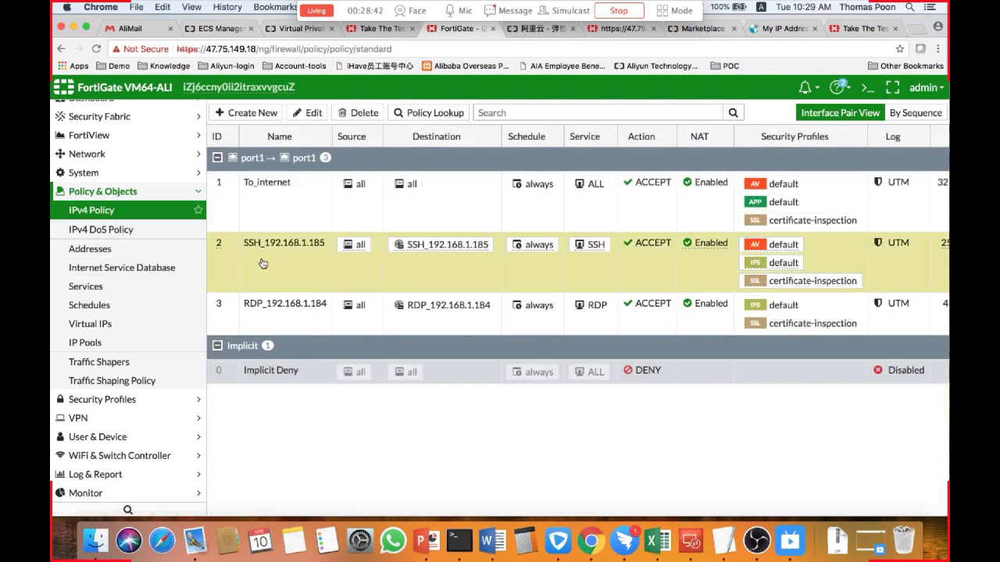
left_click(310, 113)
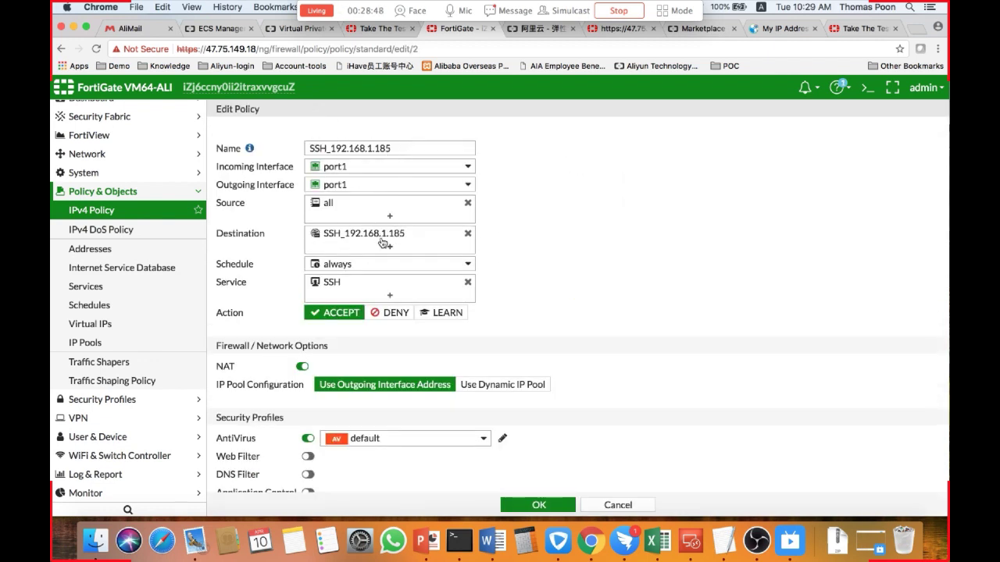
Check the ECS instance list and VPC route tables in the Alibaba Cloud console, then return to the FortiGate policy.
mouse_move(383, 243)
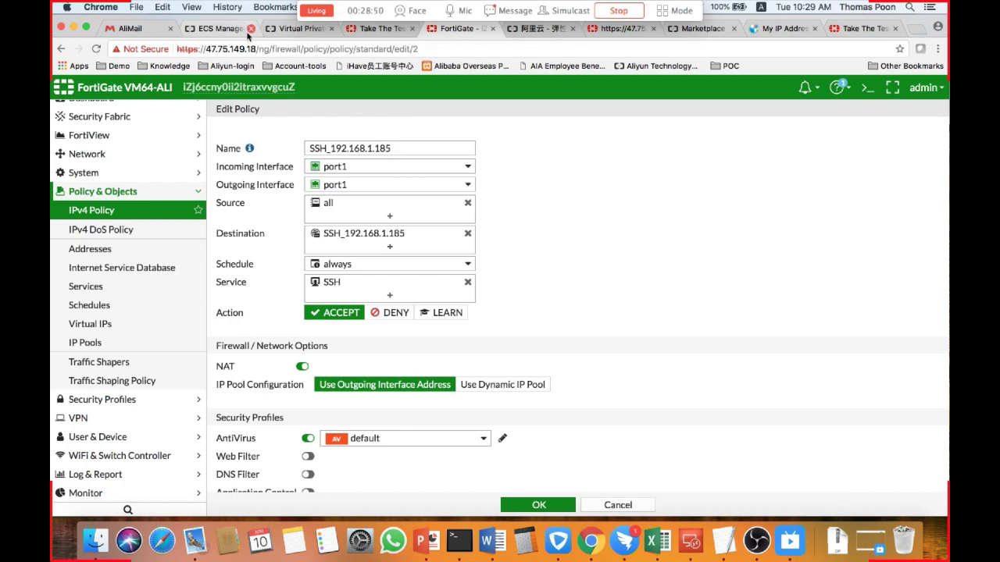
left_click(222, 29)
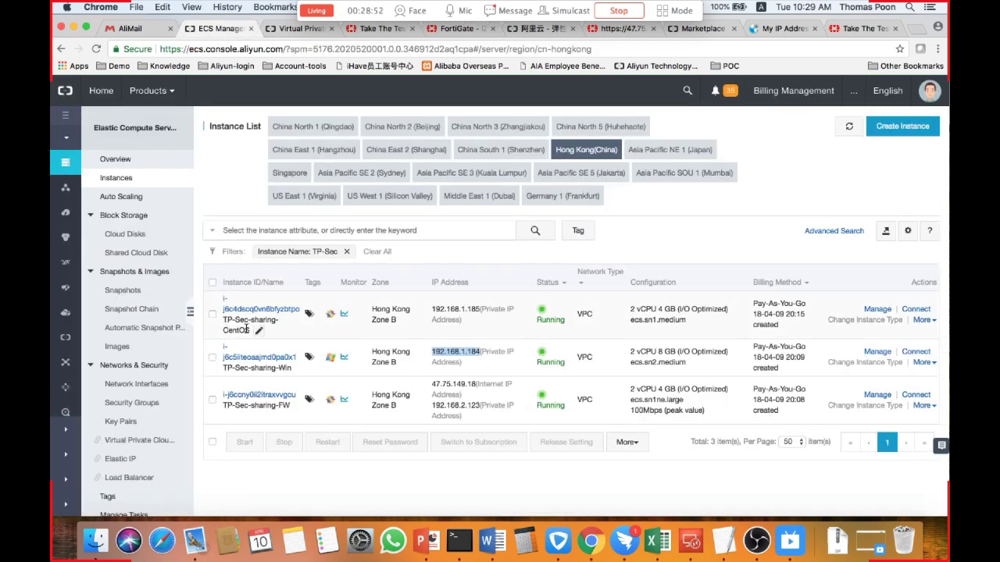
left_click_drag(250, 329, 223, 331)
left_click(476, 311)
left_click(293, 31)
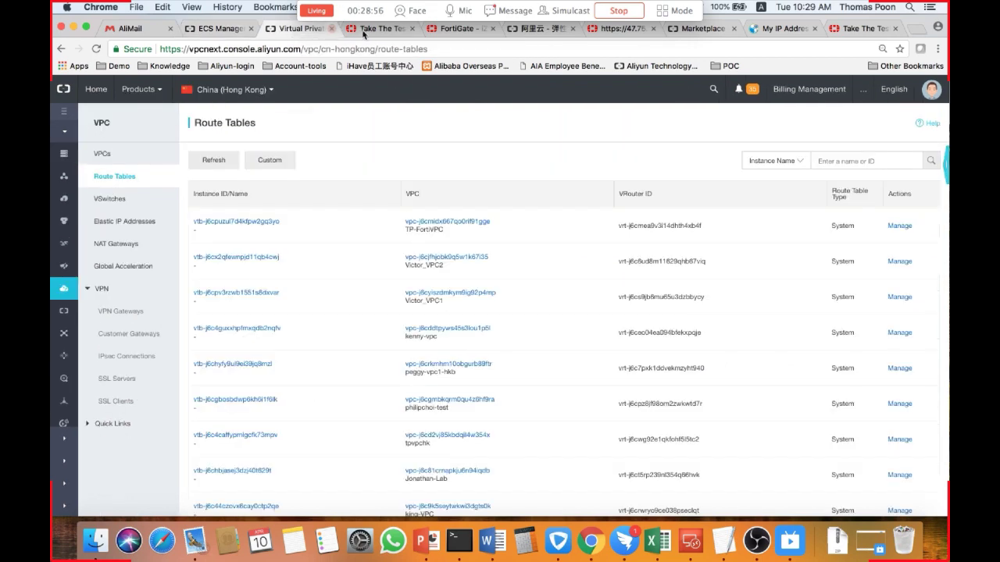
left_click(442, 33)
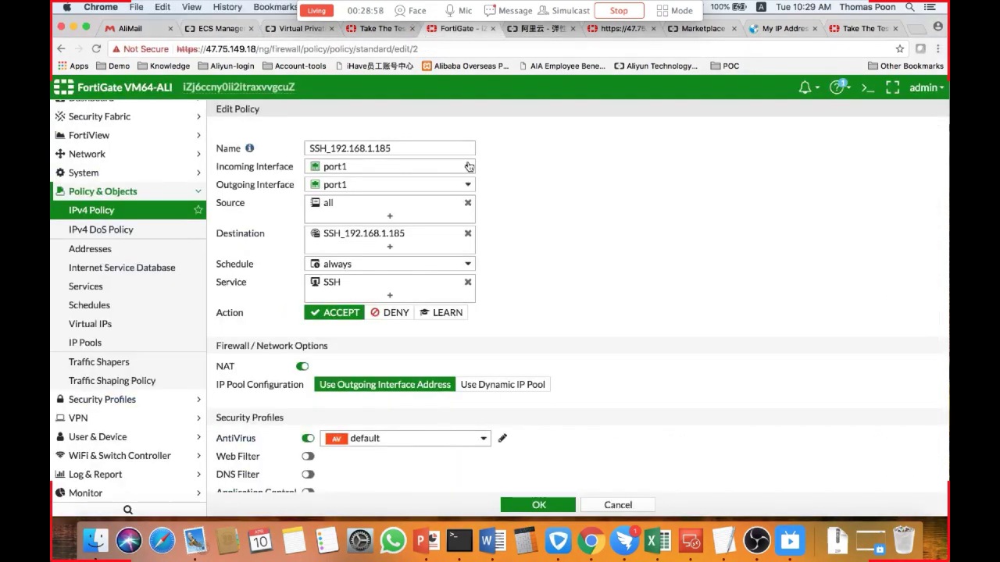
Scroll through the SSH_192.168.1.185 policy to review its security profiles and logging options.
scroll(684, 263, "down", 3)
scroll(327, 295, "down", 2)
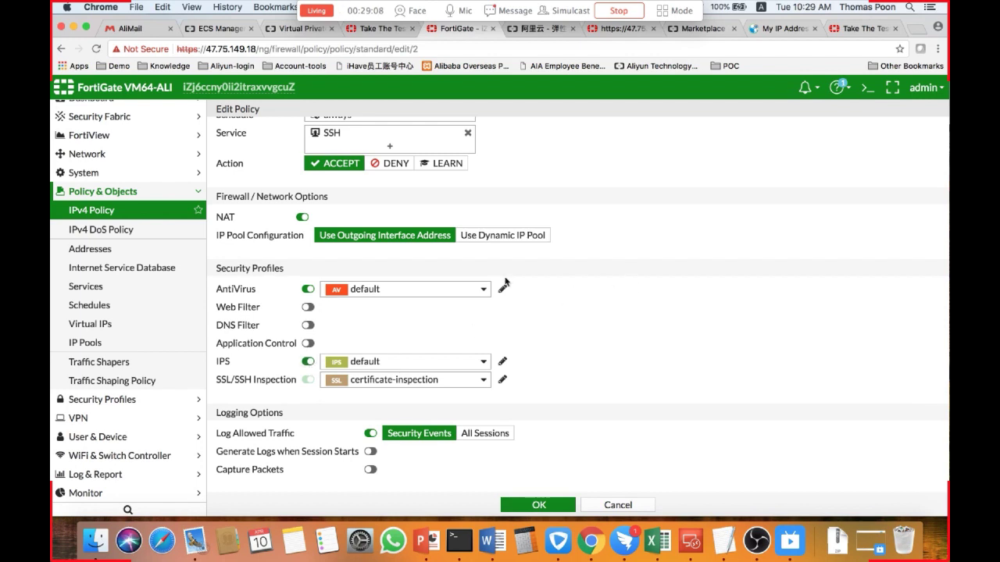
scroll(551, 255, "up", 4)
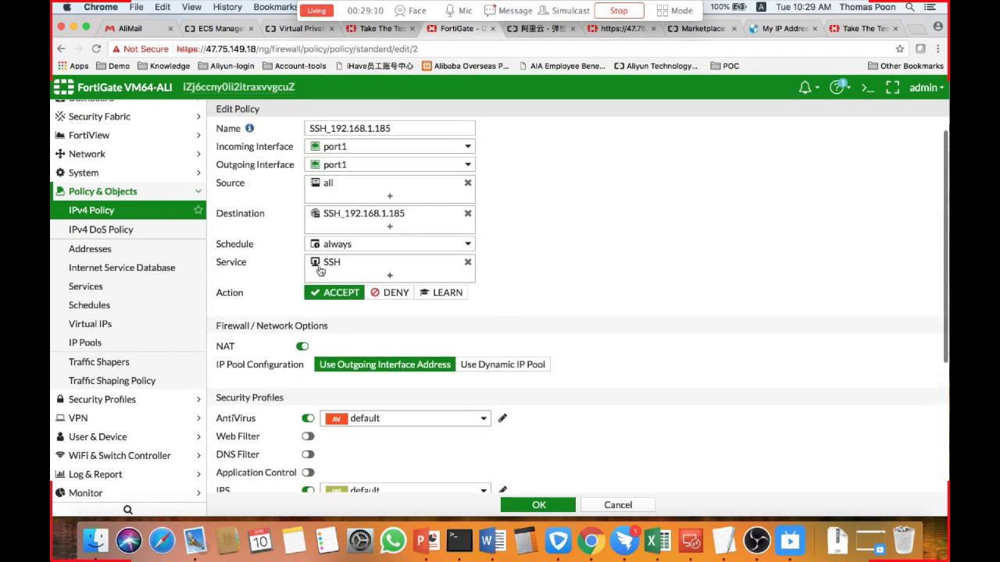
mouse_move(319, 270)
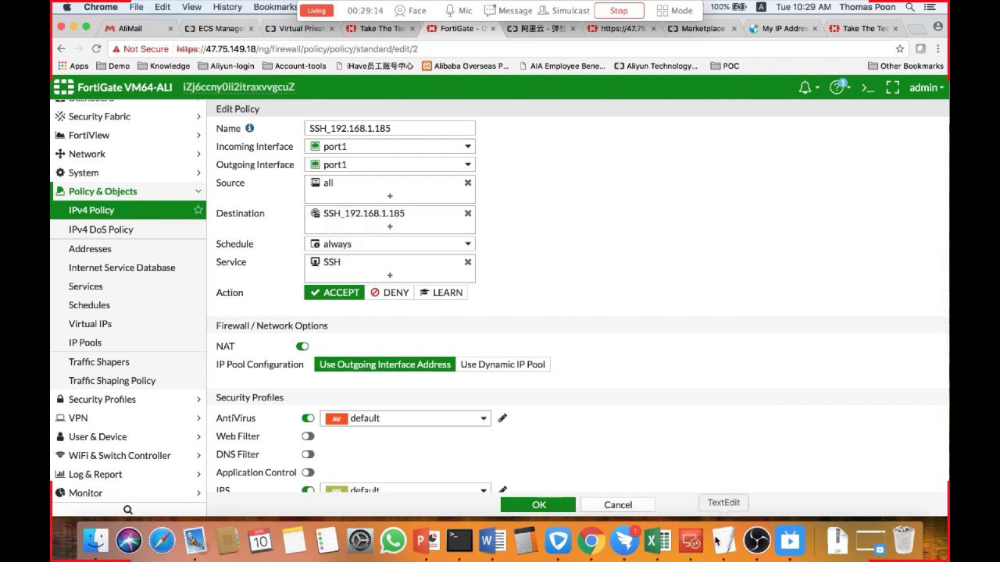
Switch to Terminal, clear it, and test port 22 on 47.75.149.18 with nc -v.
left_click(459, 540)
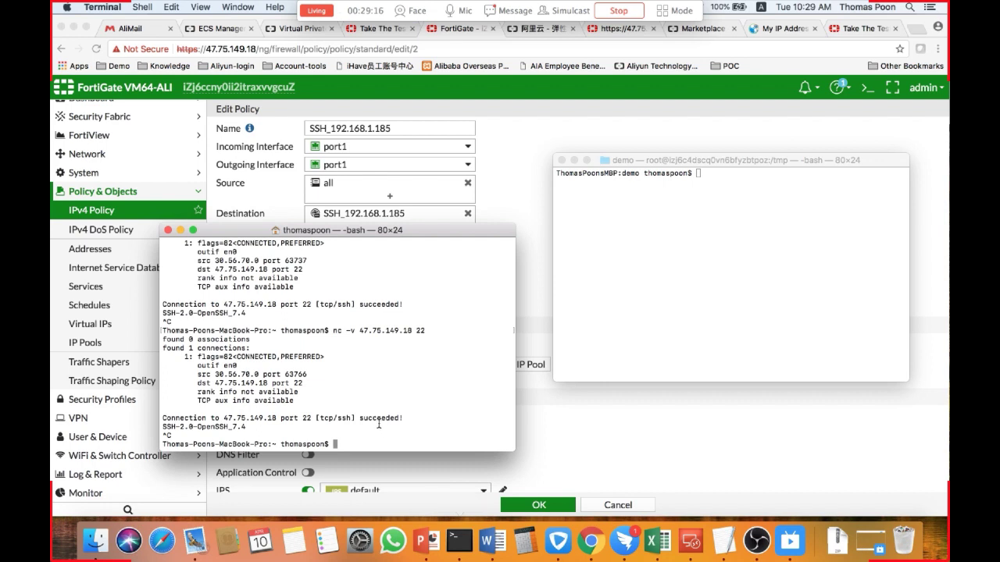
type("clear")
key("Return")
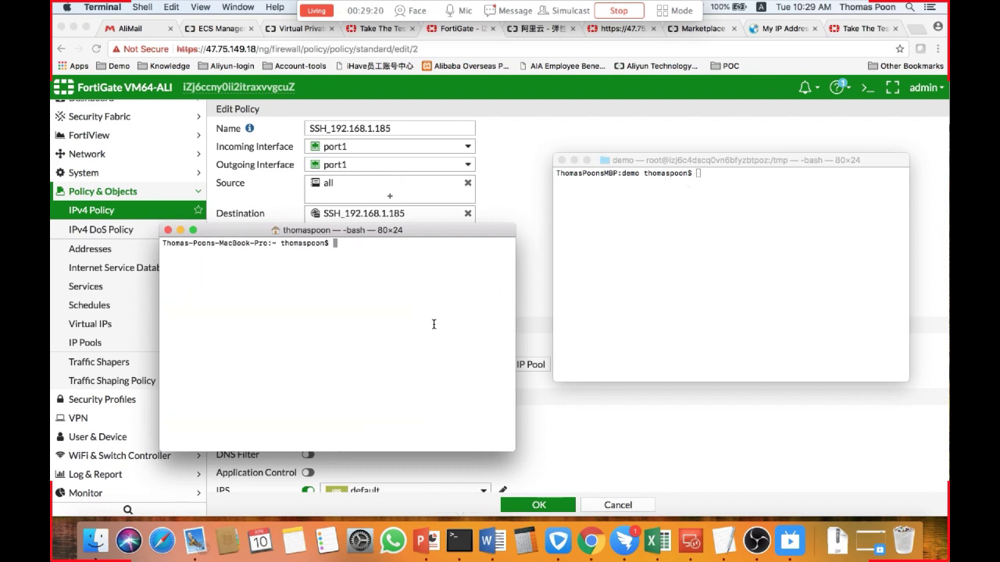
type("nc -v 47.75.149.18 22")
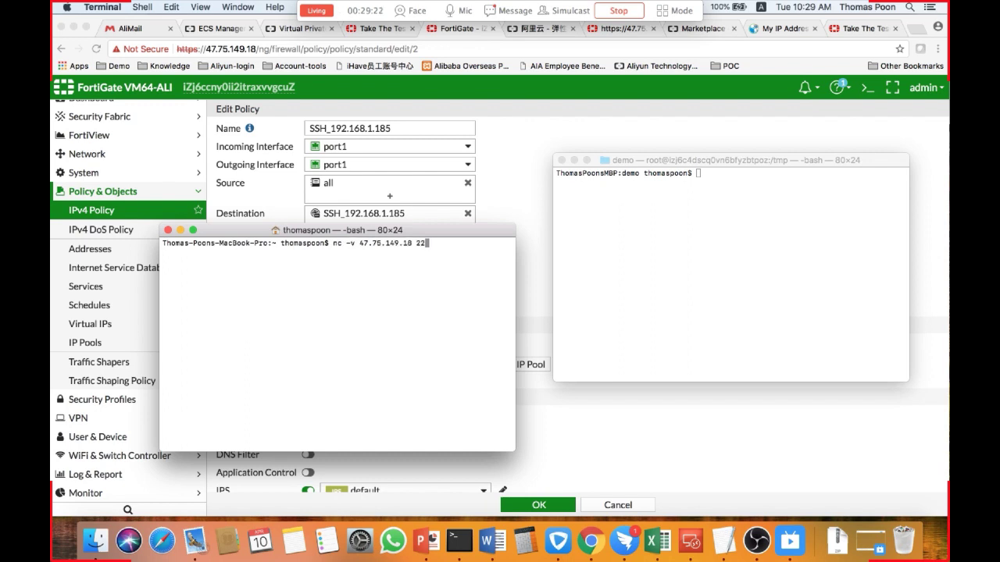
key("Return")
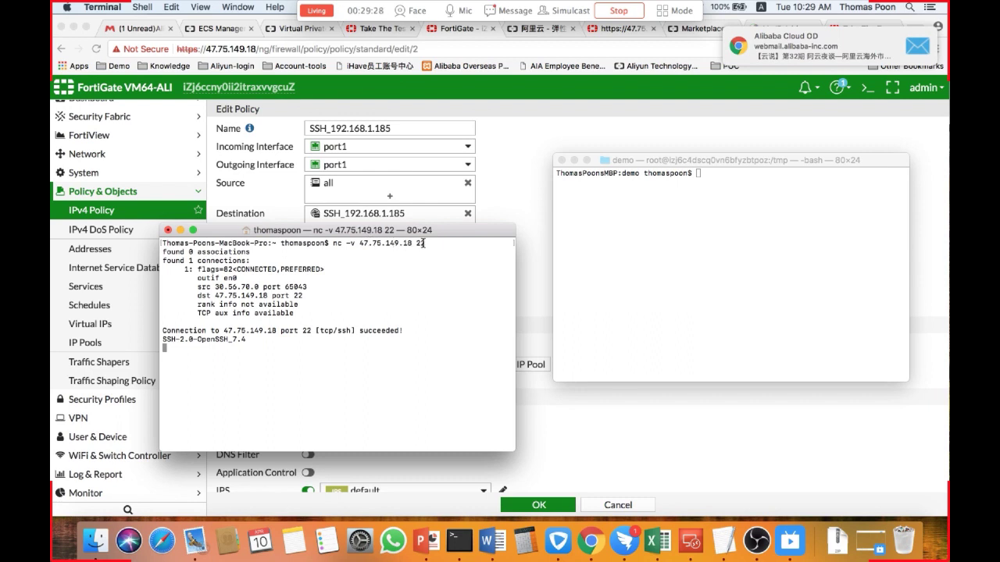
Stop the netcat test and SSH into 47.75.149.18 as root, entering the account password.
key("ctrl+c")
type("nc -v 47.75.149.18 22")
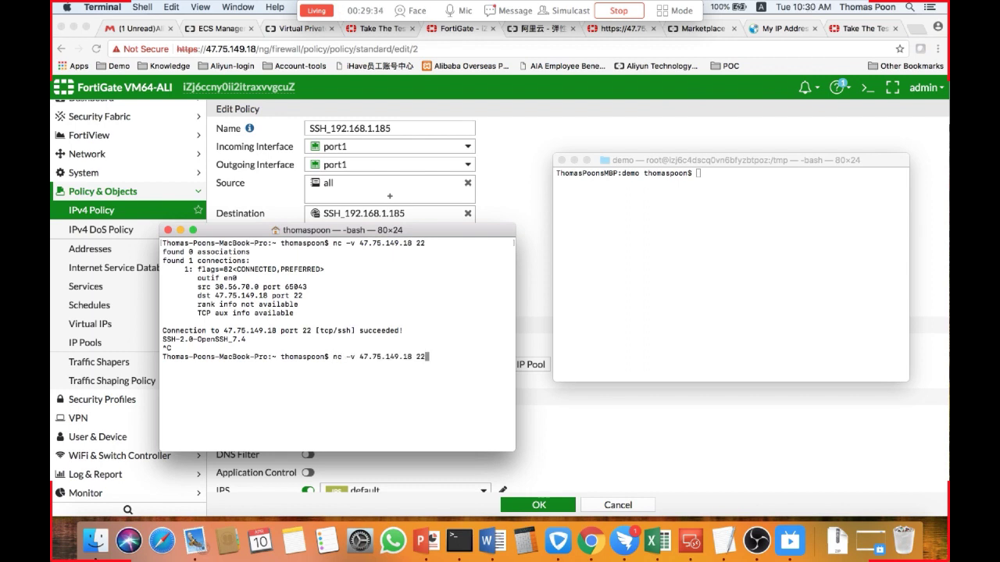
key("BackSpace")
key("BackSpace")
key("BackSpace")
key("BackSpace")
key("BackSpace")
key("BackSpace")
key("BackSpace")
key("BackSpace")
key("BackSpace")
key("BackSpace")
key("BackSpace")
key("BackSpace")
key("BackSpace")
key("BackSpace")
key("BackSpace")
key("BackSpace")
key("BackSpace")
key("BackSpace")
key("BackSpace")
key("BackSpace")
key("BackSpace")
type("ssh roo")
type("t@47.75.149.18")
key("Return")
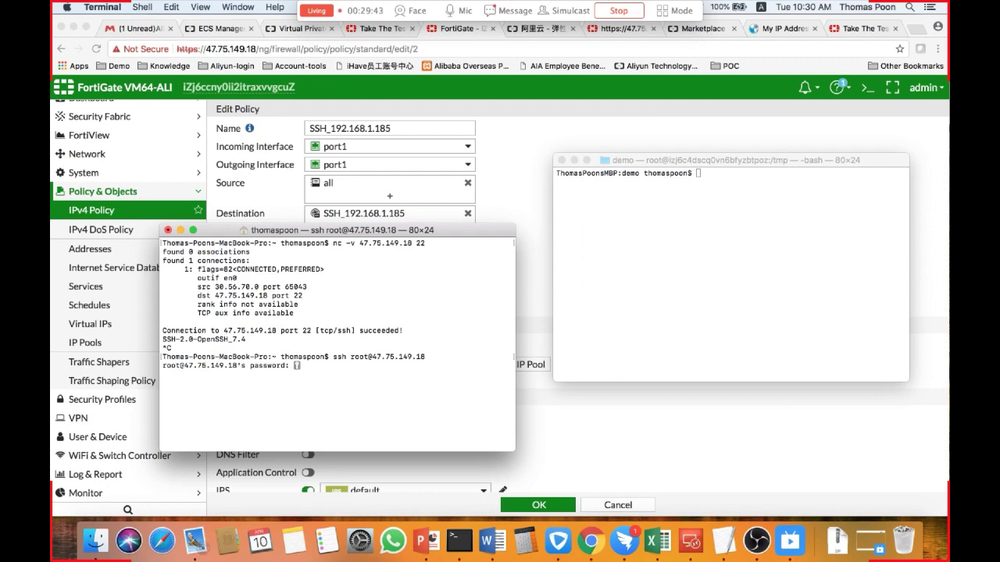
key("Return")
key("Return")
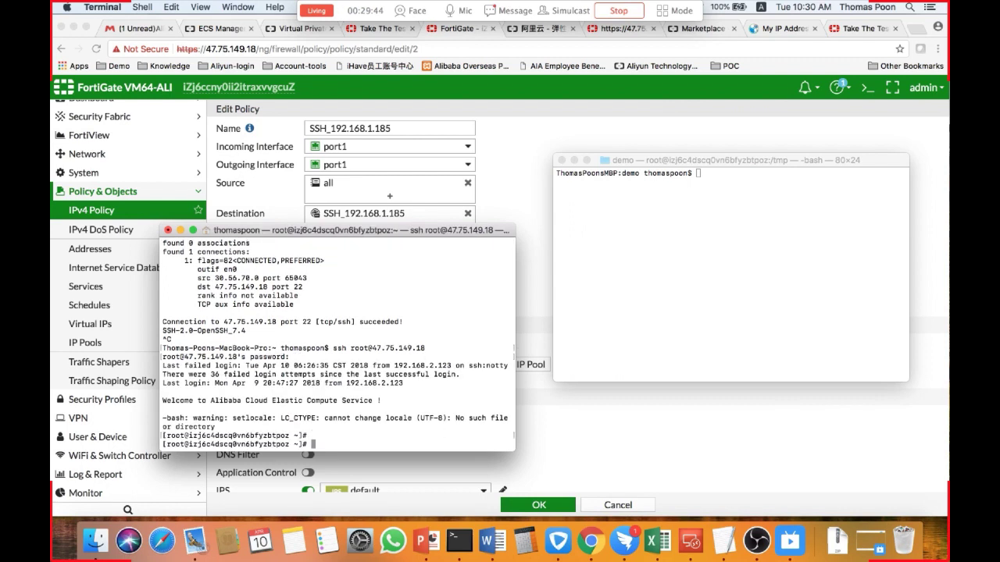
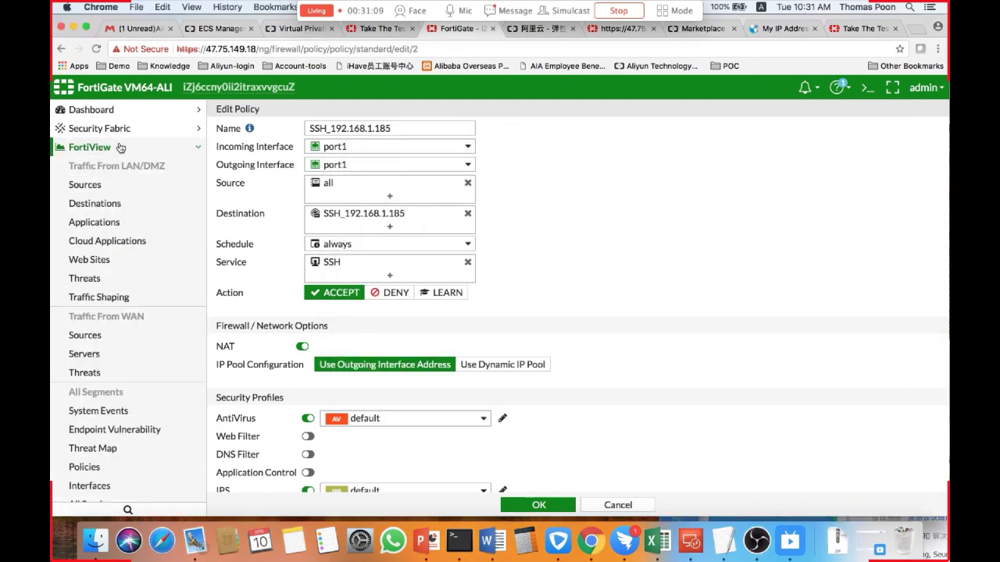
Open the FortiView threats list for LAN/DMZ traffic, select the SSH.Connection.Brute.Force entry, and switch back to Terminal.
left_click(93, 280)
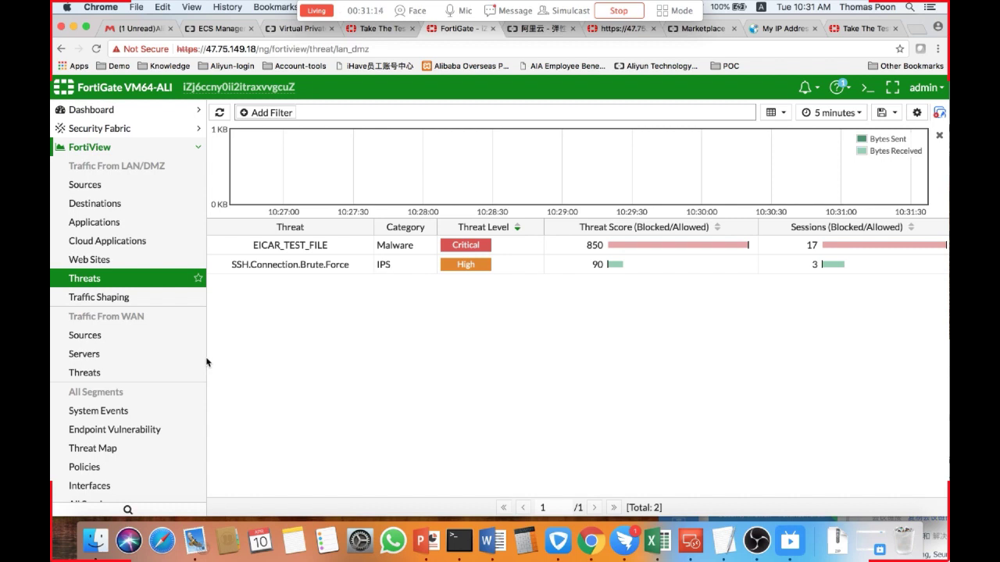
left_click(248, 271)
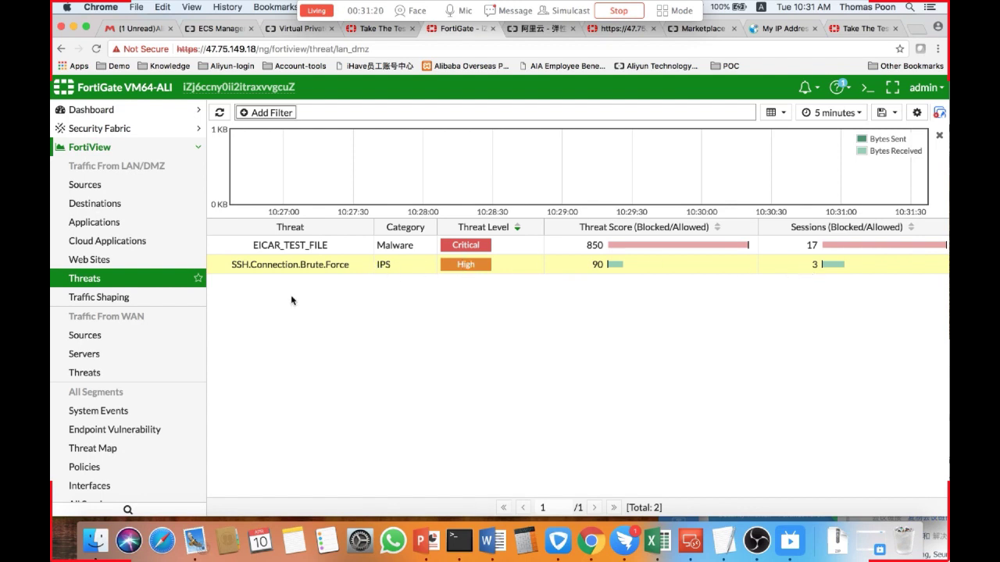
left_click(459, 541)
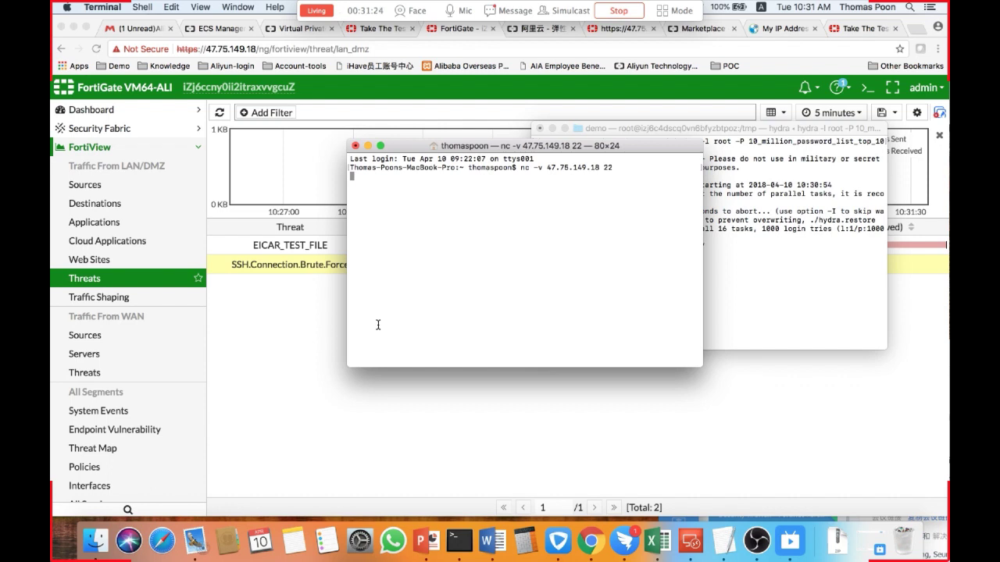
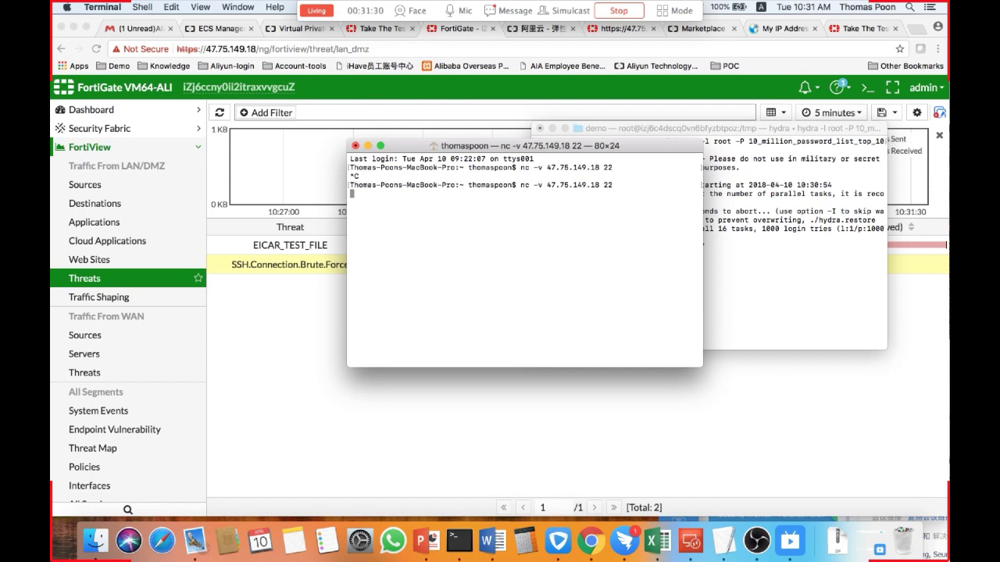
scroll(100, 377, "down", 5)
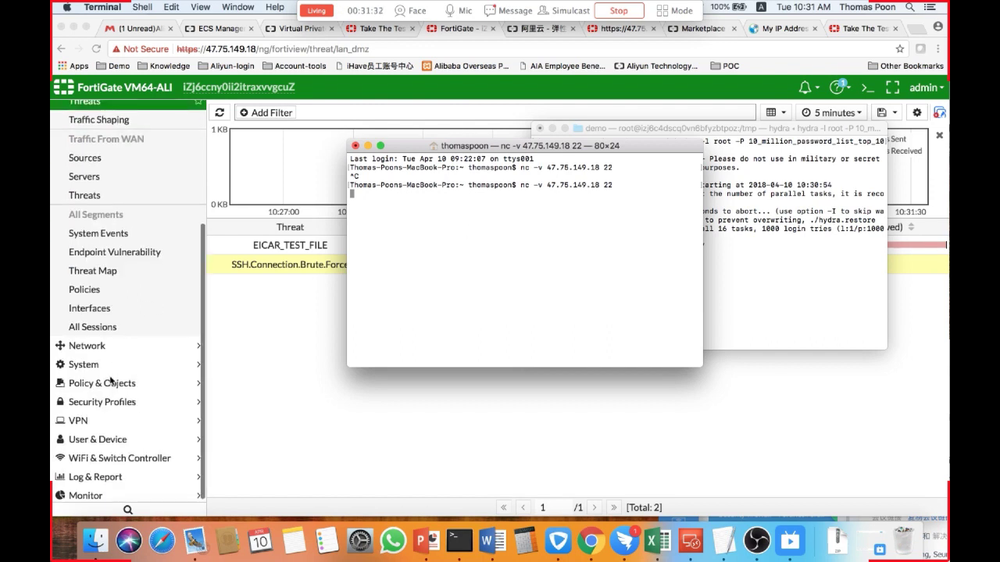
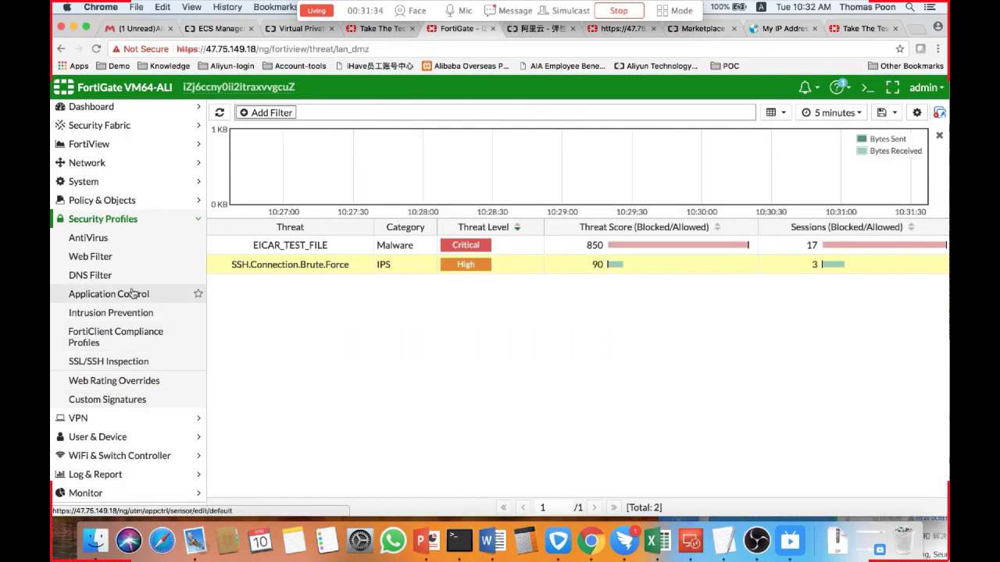
Review the default IPS sensor's rate-based signatures, then open the default Application Control sensor.
left_click(129, 313)
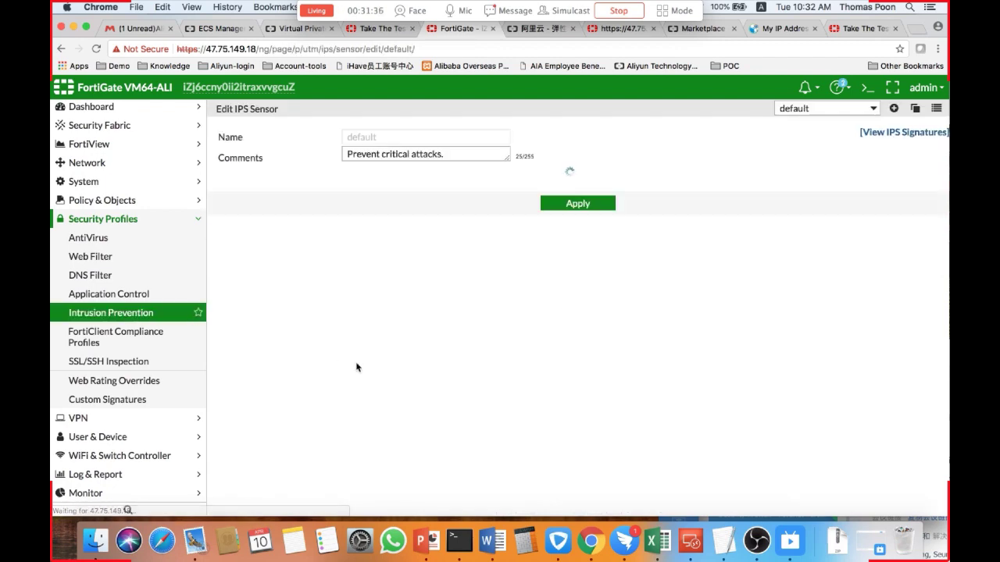
scroll(568, 339, "down", 3)
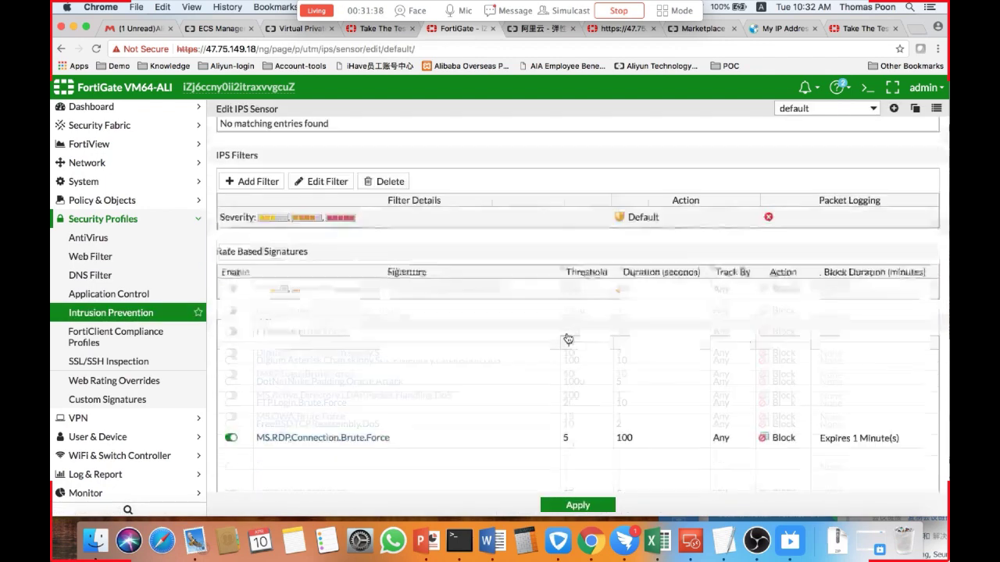
scroll(567, 339, "down", 2)
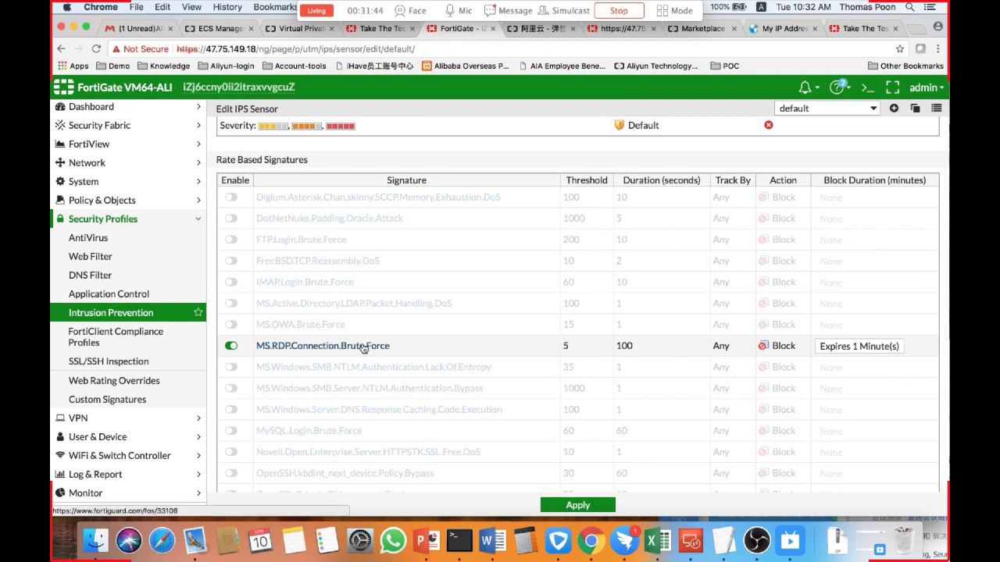
left_click(128, 295)
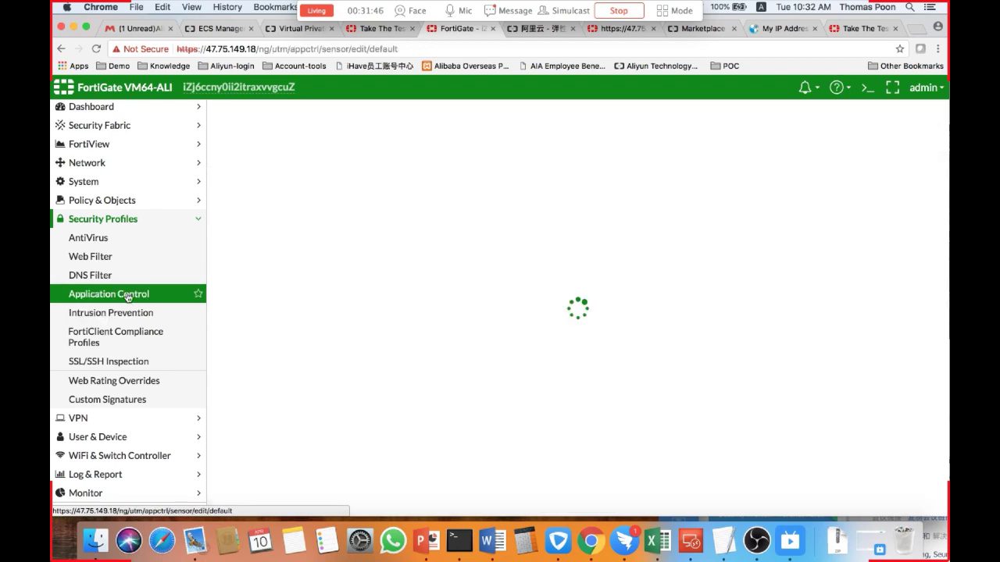
Switch to Microsoft Remote Desktop, close the connection editor, and start the Fortinet-RDP remote desktop connection.
left_click(693, 542)
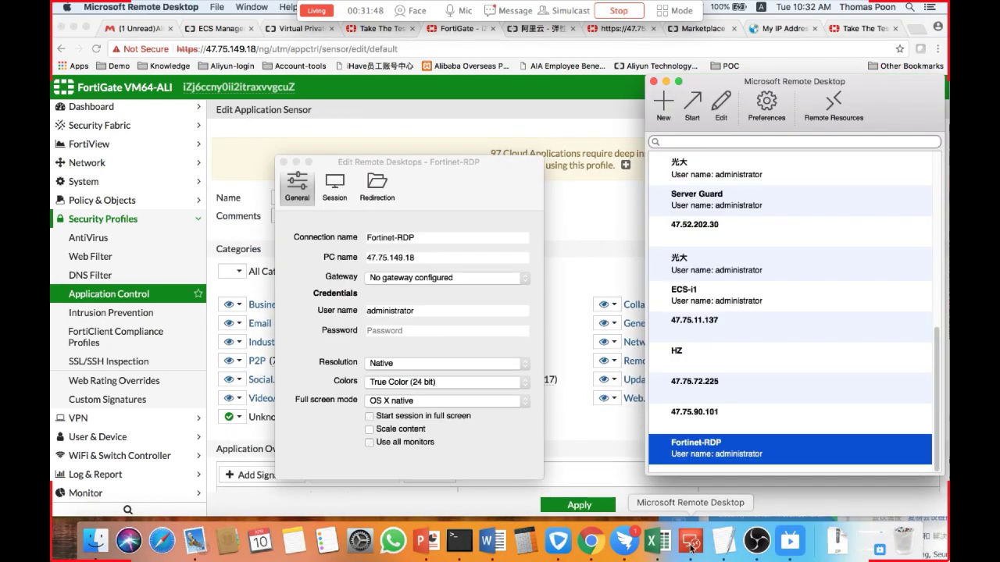
left_click(285, 162)
double_click(699, 448)
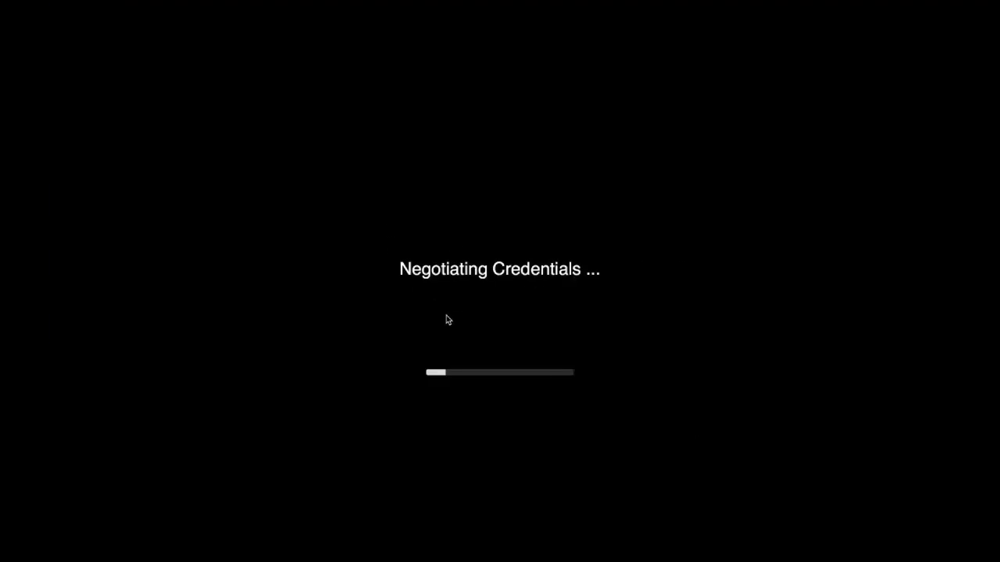
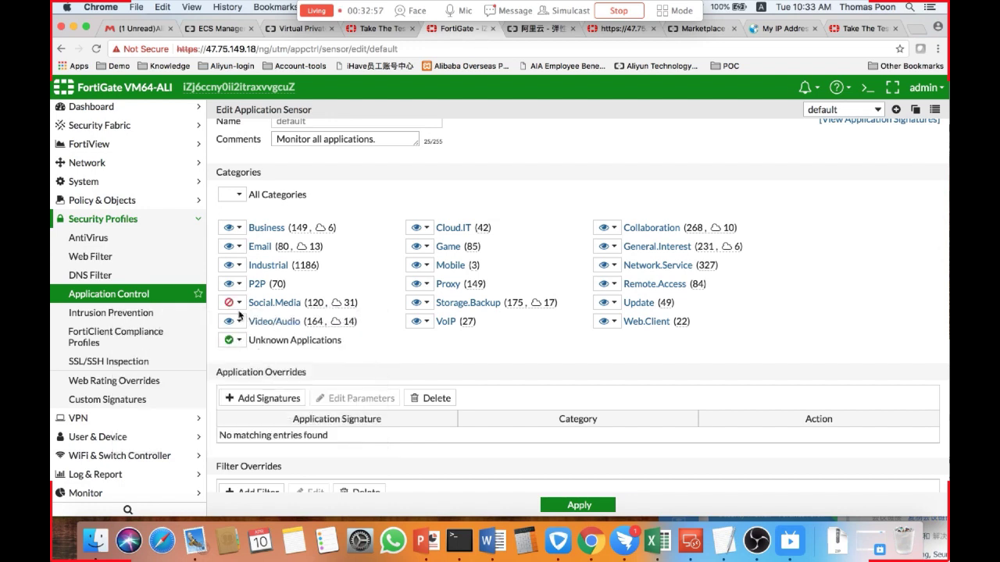
Apply the default Application Control sensor's category settings.
left_click(595, 506)
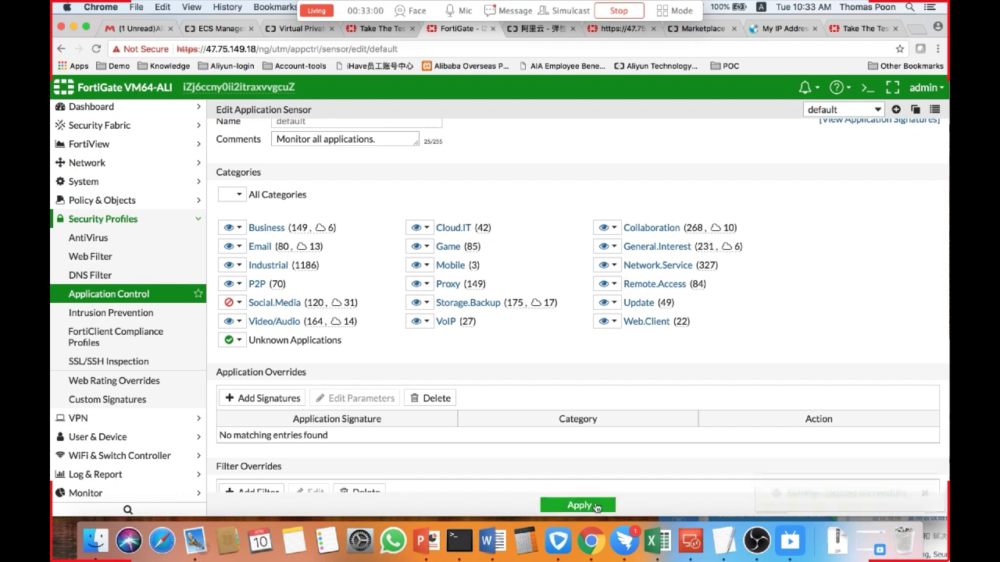